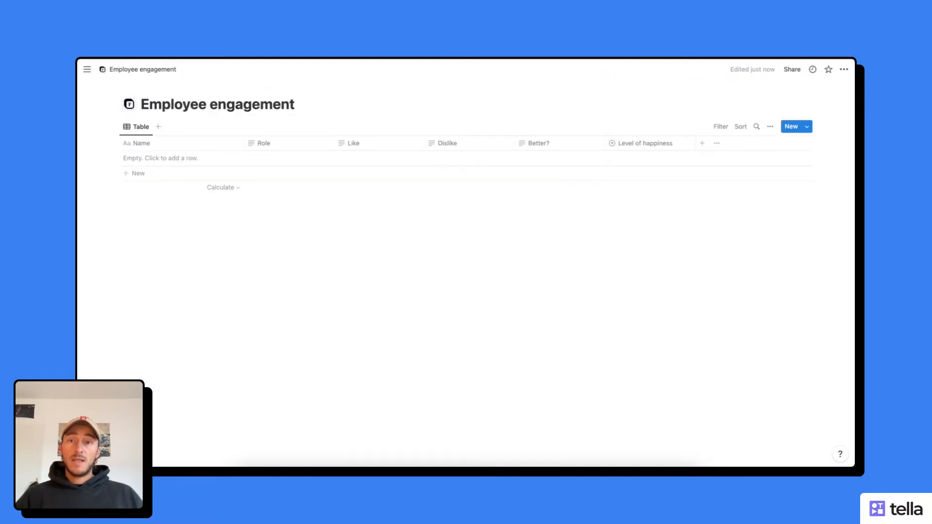
- Add a row to the Employee engagement table and view the rating options offered for Level of happiness
{"action": "mouse_move", "coordinate": [78, 145]}
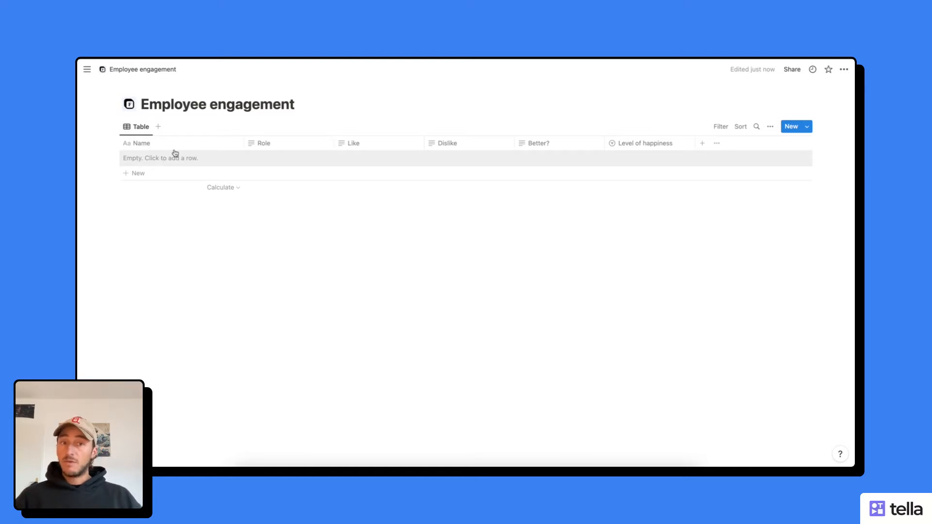
{"action": "left_click", "coordinate": [634, 158]}
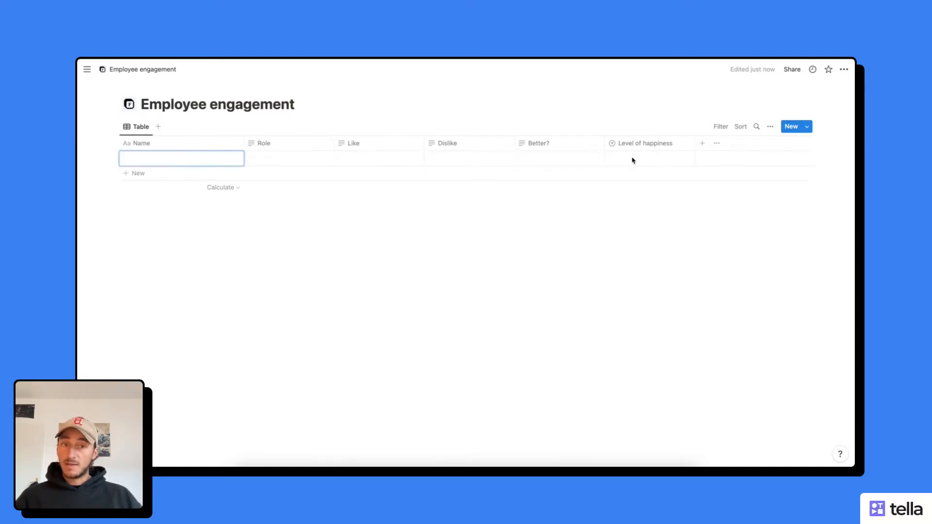
{"action": "left_click", "coordinate": [634, 160]}
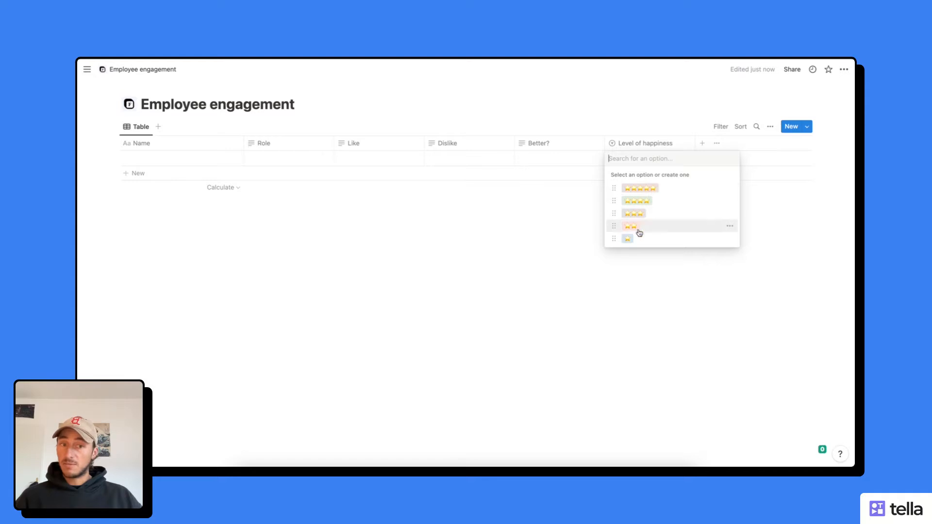
{"action": "left_click", "coordinate": [492, 238]}
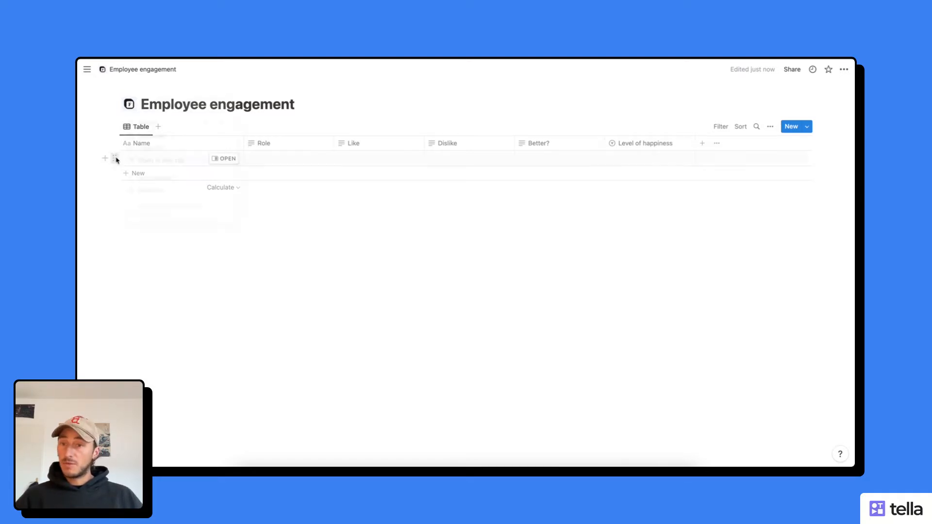
{"action": "left_click", "coordinate": [115, 158]}
{"action": "left_click", "coordinate": [145, 121]}
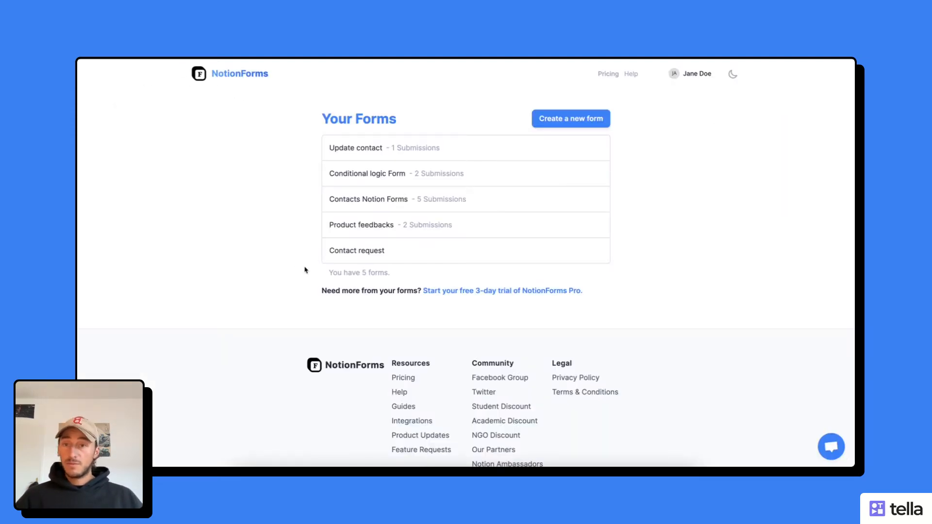
- Switch to NotionForms and create a new form based on the Employee engagement Notion database
{"action": "left_click", "coordinate": [572, 121]}
{"action": "left_click", "coordinate": [204, 160]}
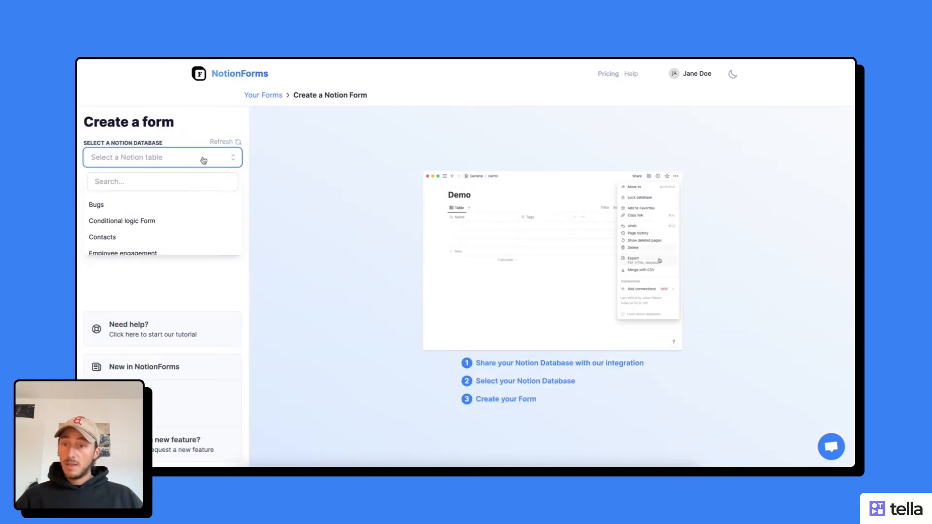
{"action": "scroll", "coordinate": [165, 216], "scroll_direction": "down", "scroll_amount": 1}
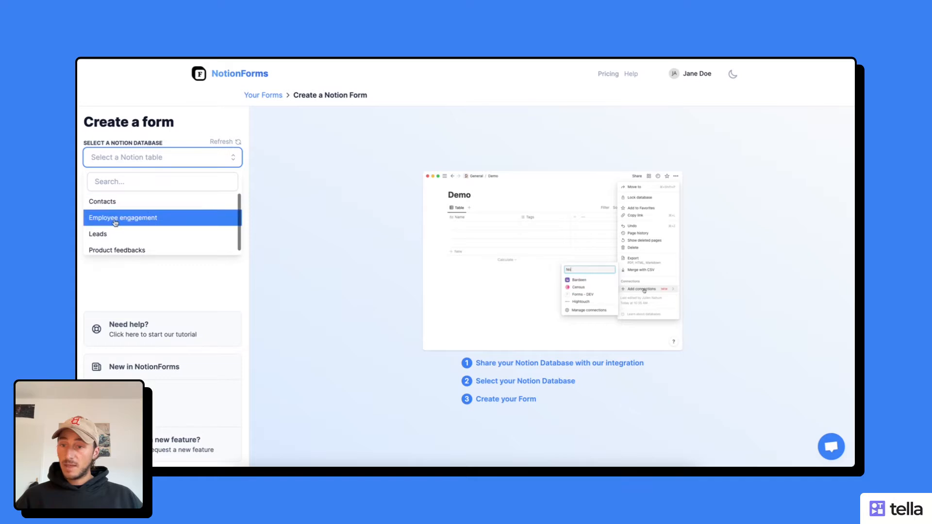
{"action": "left_click", "coordinate": [116, 222]}
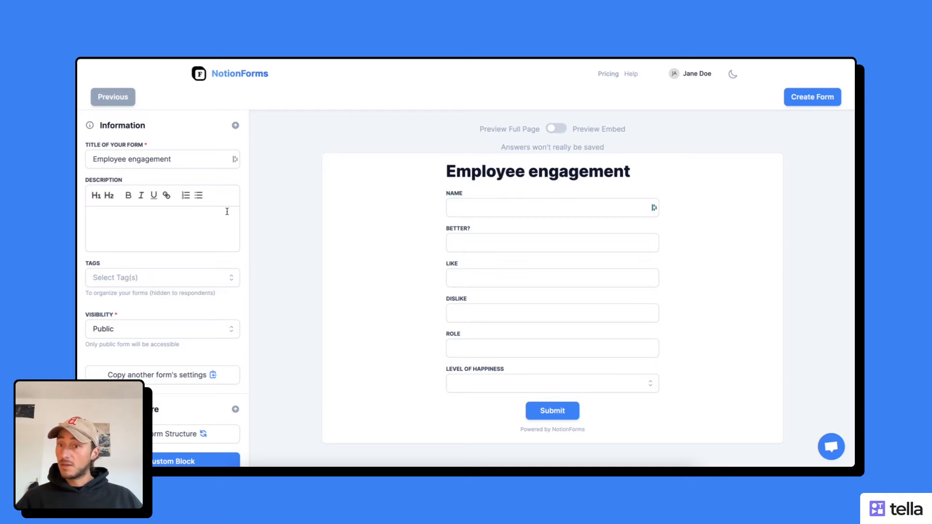
- Change the form's title to "Employee engagement survey"
{"action": "triple_click", "coordinate": [189, 162]}
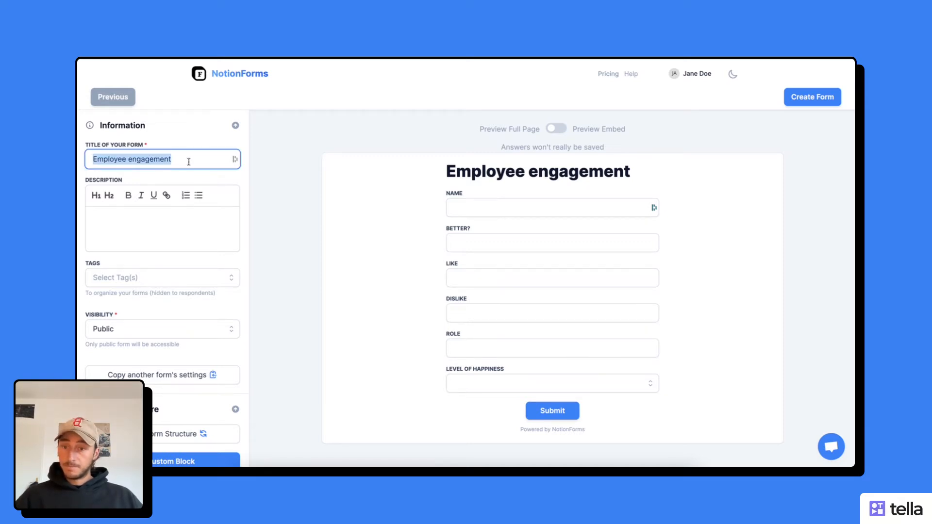
{"action": "key", "text": "BackSpace"}
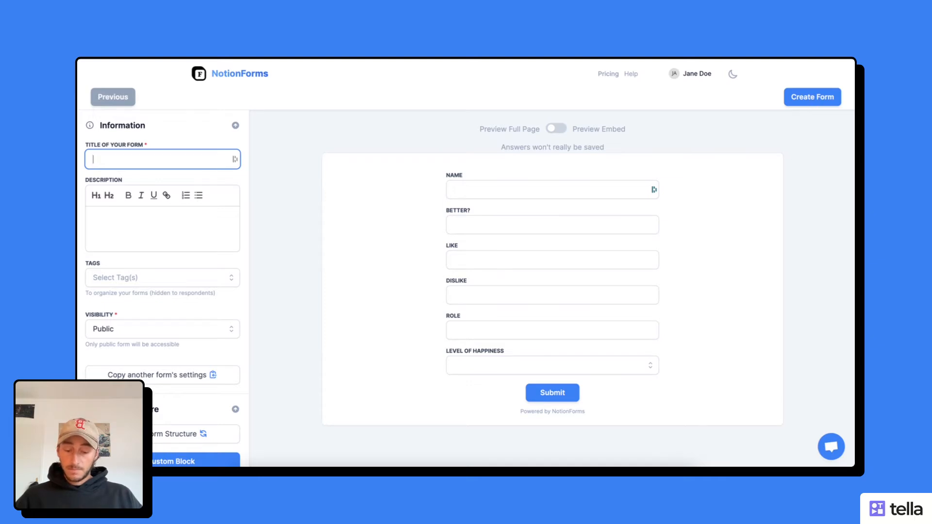
{"action": "type", "text": "Employ"}
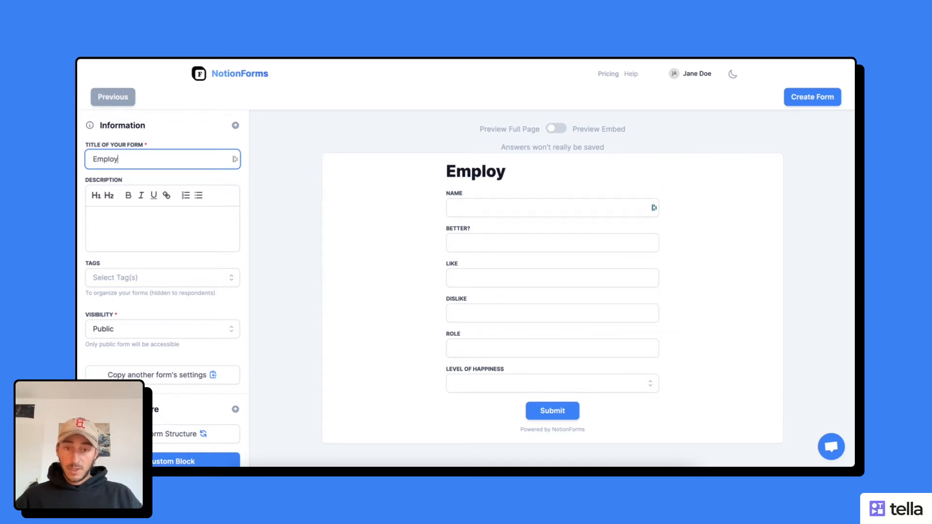
{"action": "type", "text": "ee engagme"}
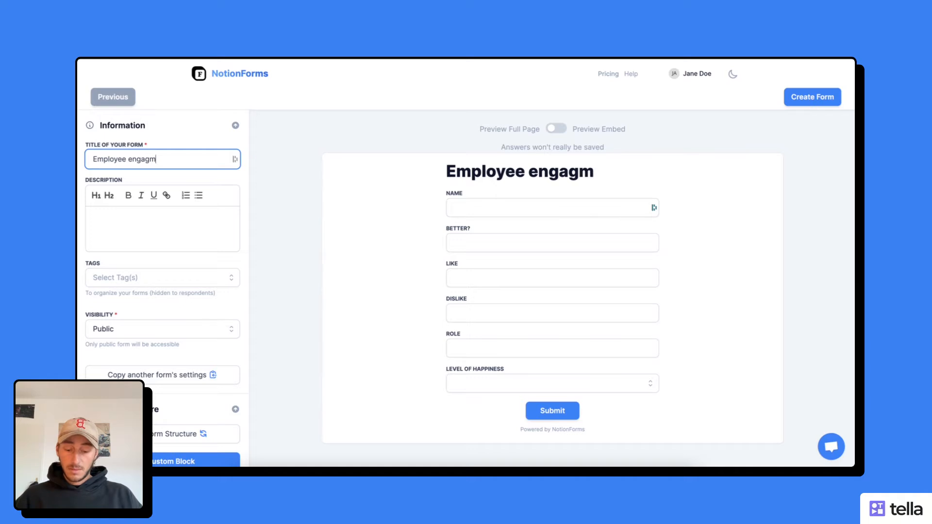
{"action": "key", "text": "BackSpace"}
{"action": "key", "text": "BackSpace"}
{"action": "type", "text": "emet"}
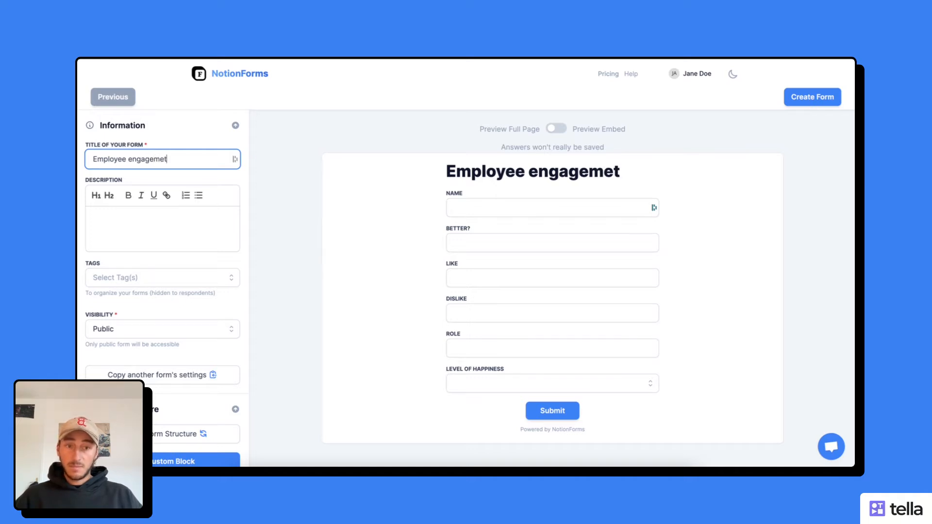
{"action": "key", "text": "BackSpace"}
{"action": "type", "text": "nt survey"}
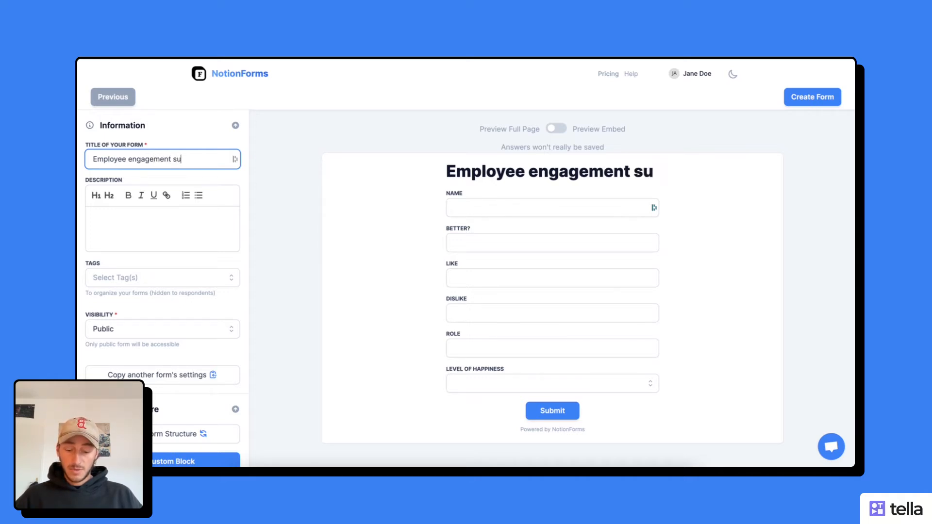
- Enter the form description "Tell us more about your experience working for us"
{"action": "left_click", "coordinate": [160, 220]}
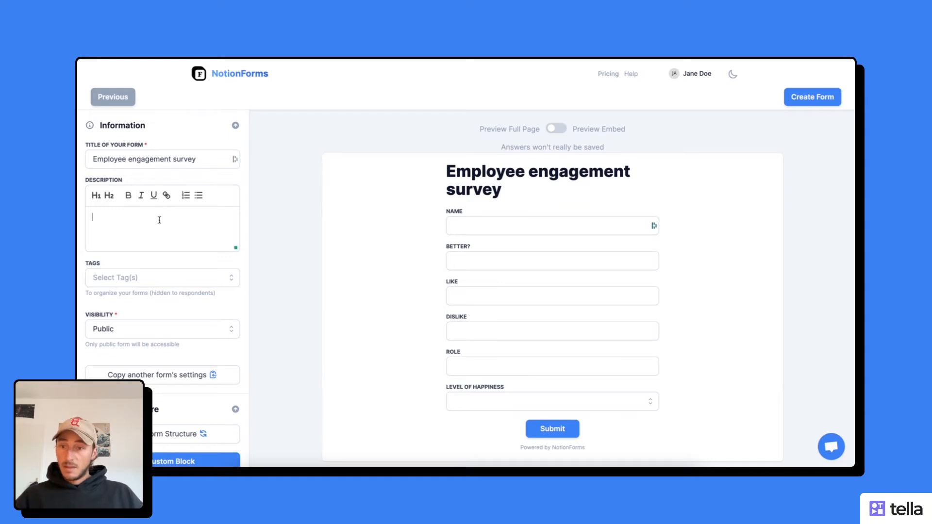
{"action": "type", "text": "Tell us"}
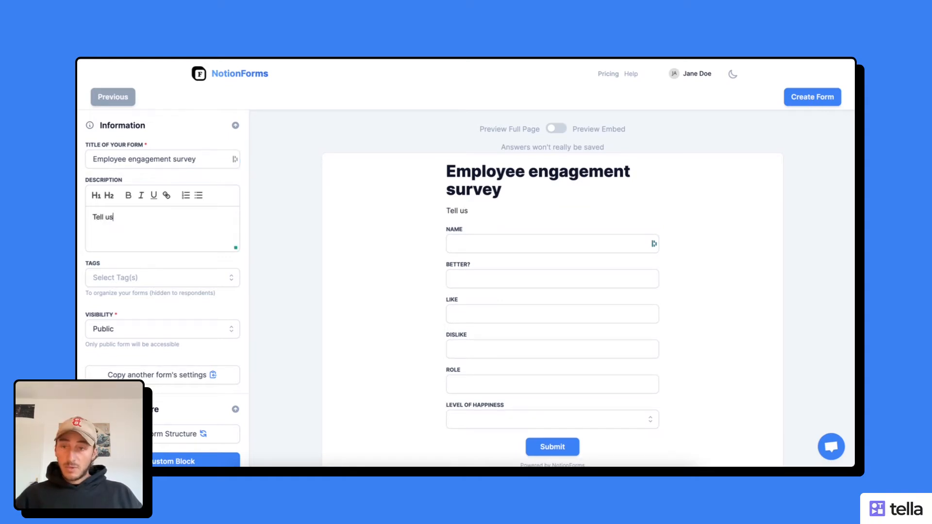
{"action": "type", "text": " more ab"}
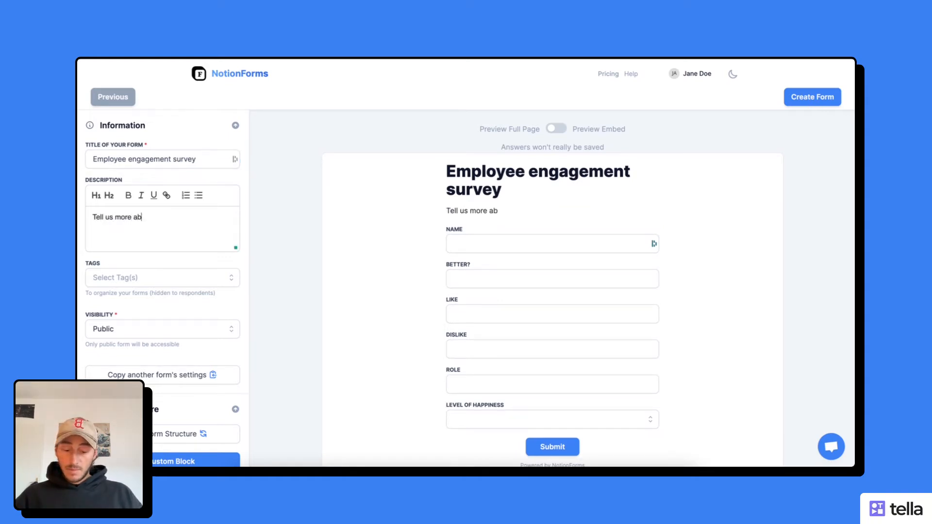
{"action": "type", "text": "out your e"}
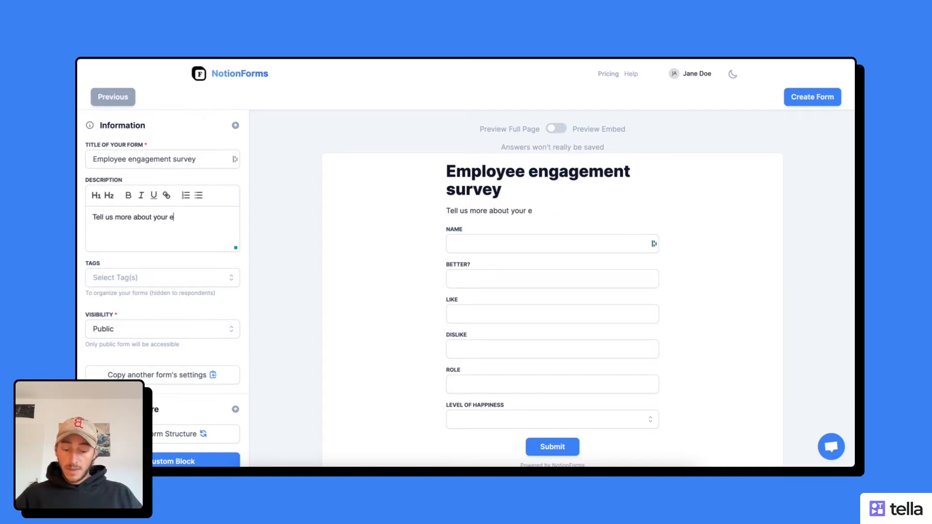
{"action": "type", "text": "xperience "}
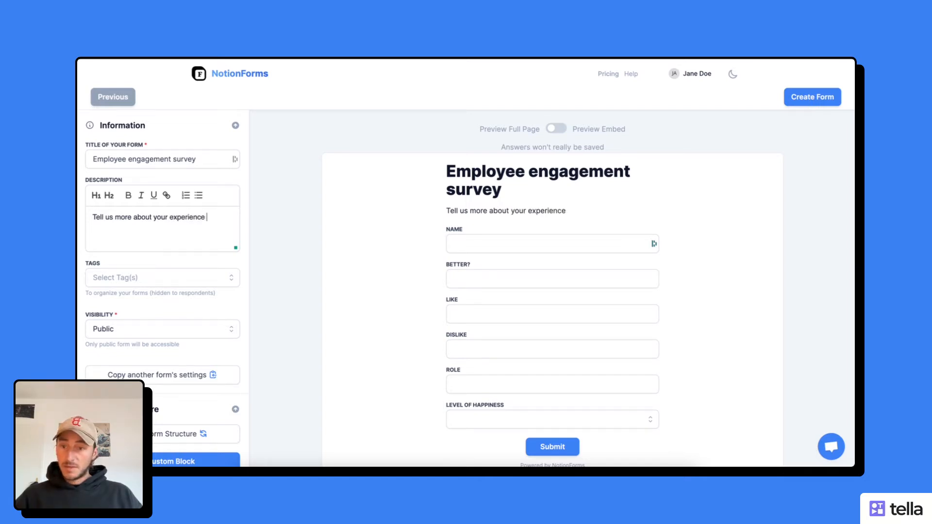
{"action": "type", "text": "working"}
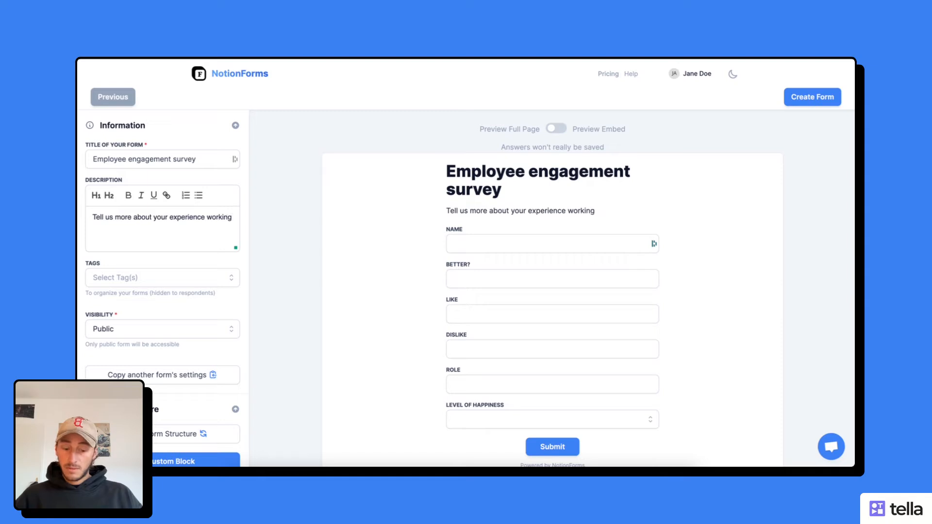
{"action": "type", "text": " for us"}
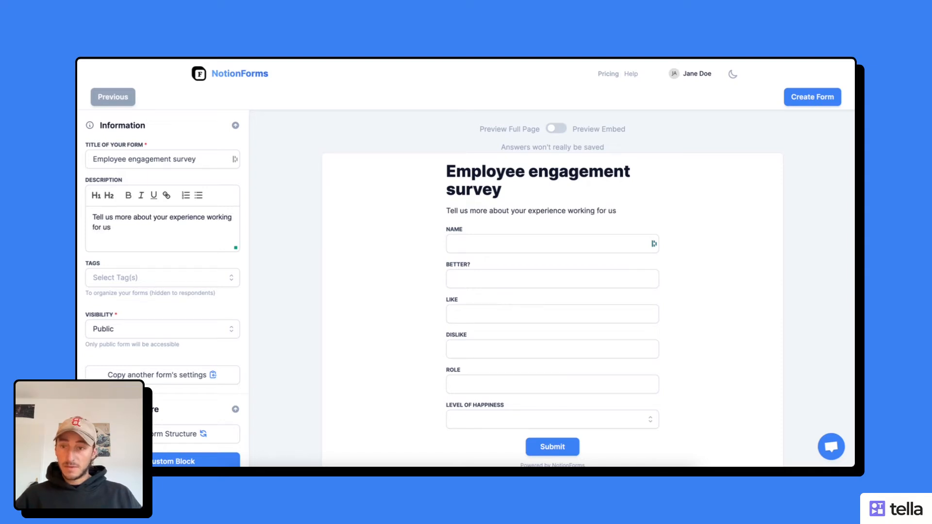
- Reorder the form fields so Role follows Name and Dislike comes between Like and Better?
{"action": "scroll", "coordinate": [160, 286], "scroll_direction": "down", "scroll_amount": 3}
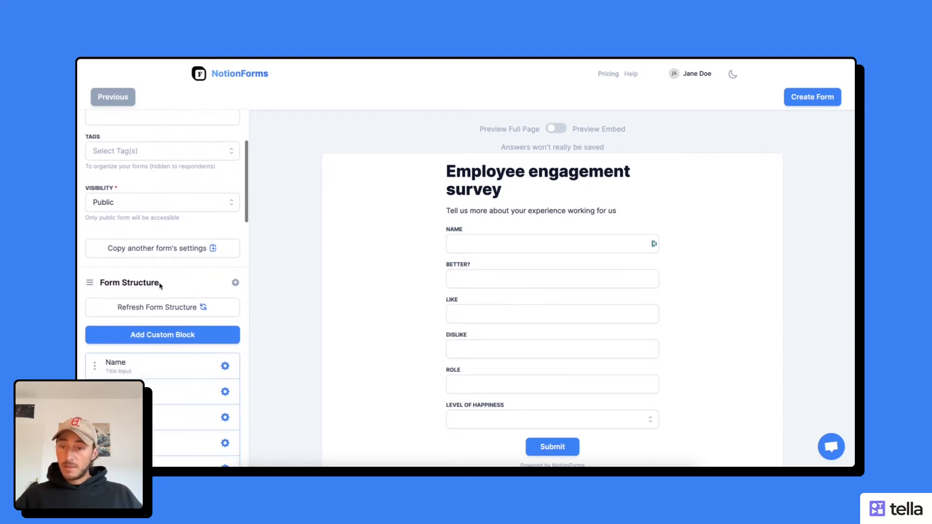
{"action": "scroll", "coordinate": [160, 286], "scroll_direction": "down", "scroll_amount": 3}
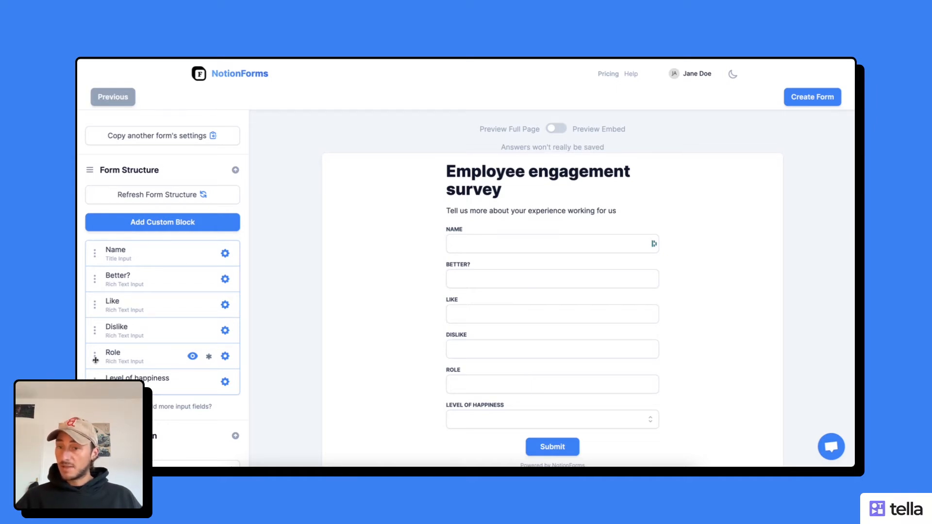
{"action": "left_click_drag", "start_coordinate": [95, 360], "coordinate": [97, 311]}
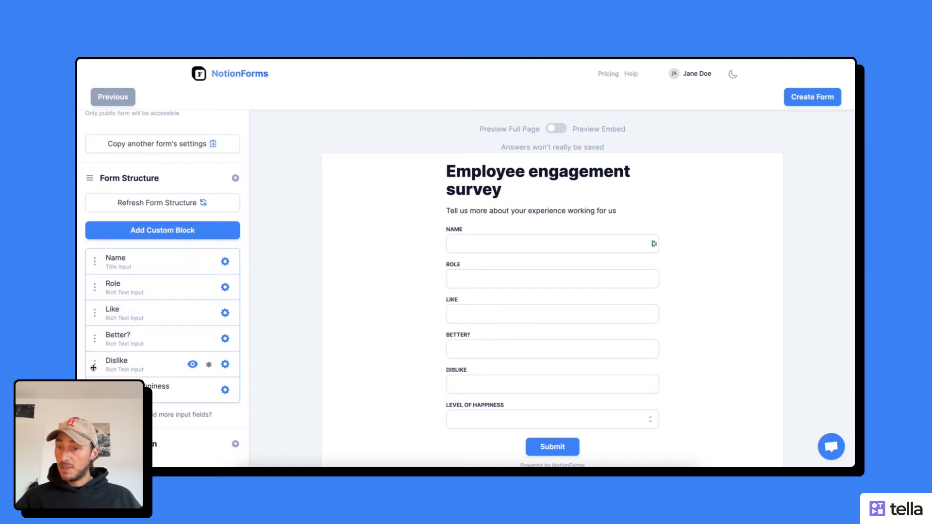
{"action": "left_click_drag", "start_coordinate": [95, 362], "coordinate": [95, 345]}
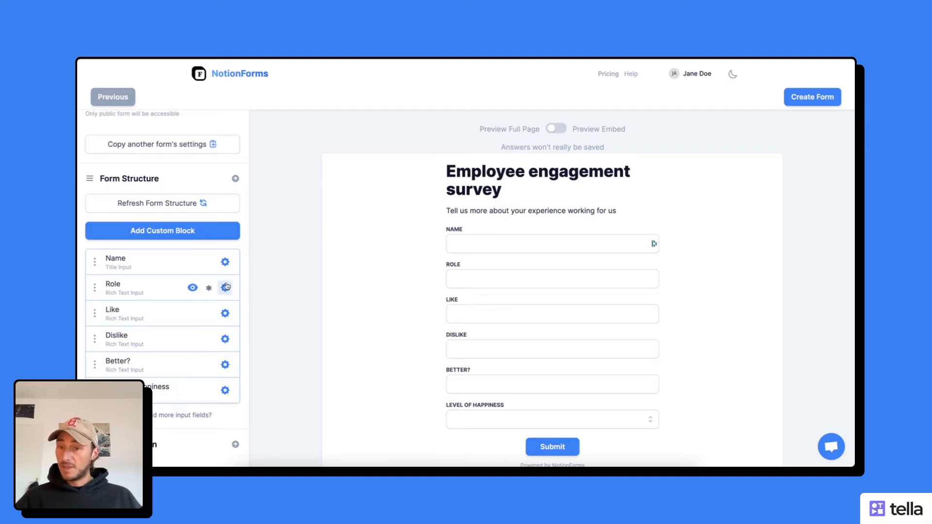
- Make all six form fields required: Name, Role, Like, Dislike, Better? and Level of happiness
{"action": "left_click", "coordinate": [210, 264]}
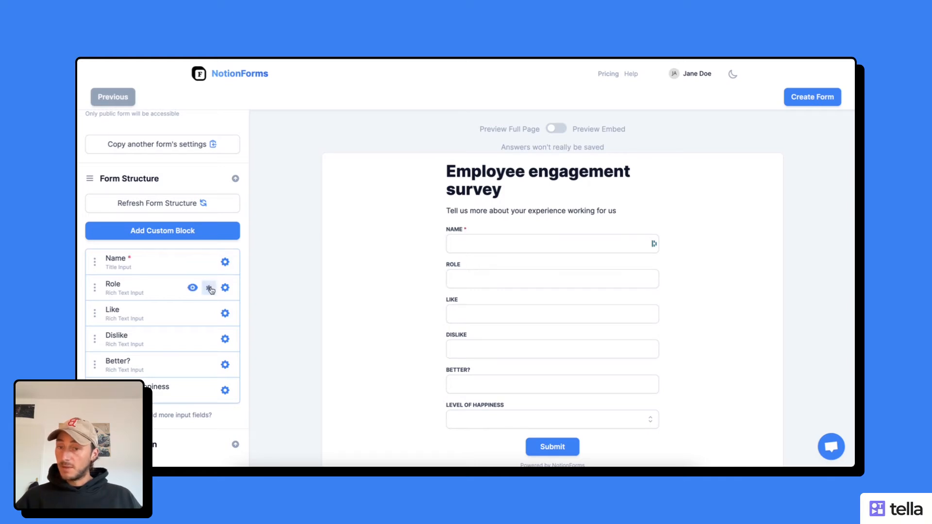
{"action": "left_click", "coordinate": [210, 289]}
{"action": "left_click", "coordinate": [209, 314]}
{"action": "left_click", "coordinate": [209, 339]}
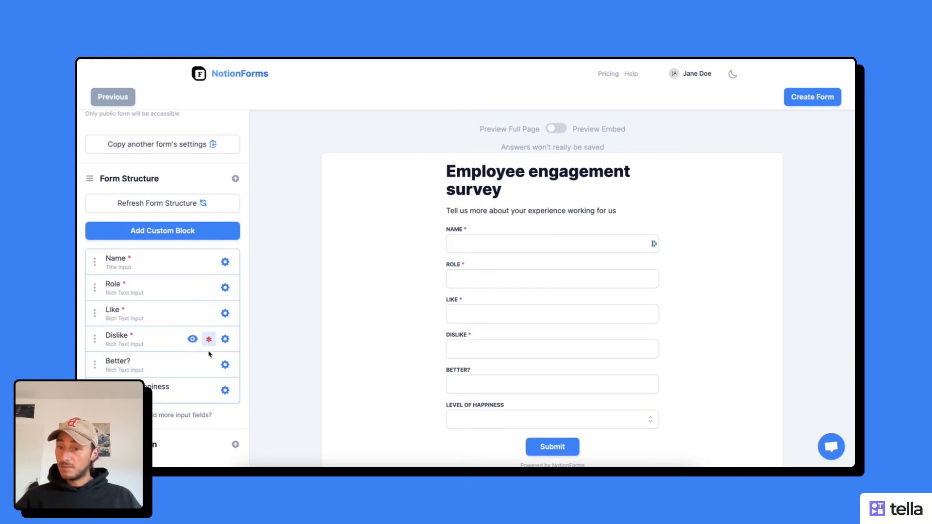
{"action": "left_click", "coordinate": [209, 367]}
{"action": "left_click", "coordinate": [209, 391]}
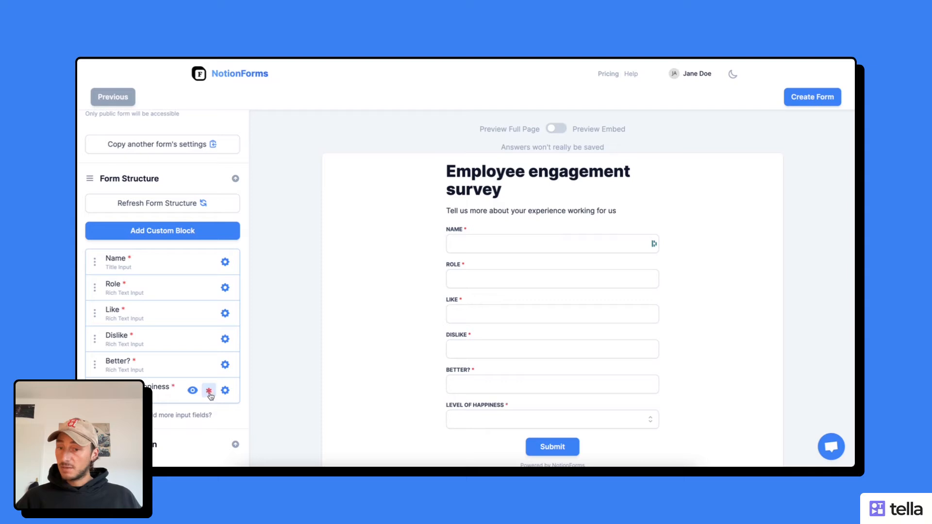
- Rename the Name field to "What is your name?", copy that text and close the field's settings
{"action": "left_click", "coordinate": [224, 263]}
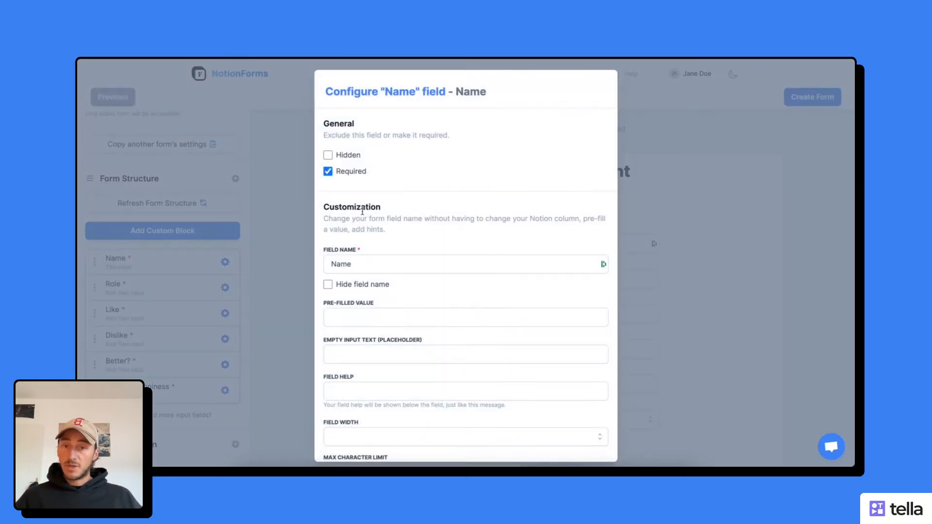
{"action": "double_click", "coordinate": [373, 262]}
{"action": "type", "text": "What si"}
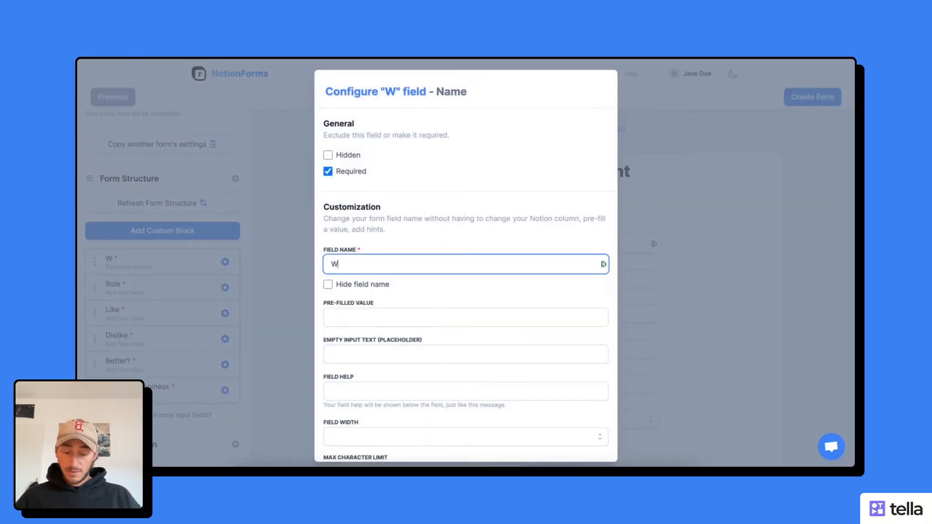
{"action": "key", "text": "BackSpace"}
{"action": "key", "text": "BackSpace"}
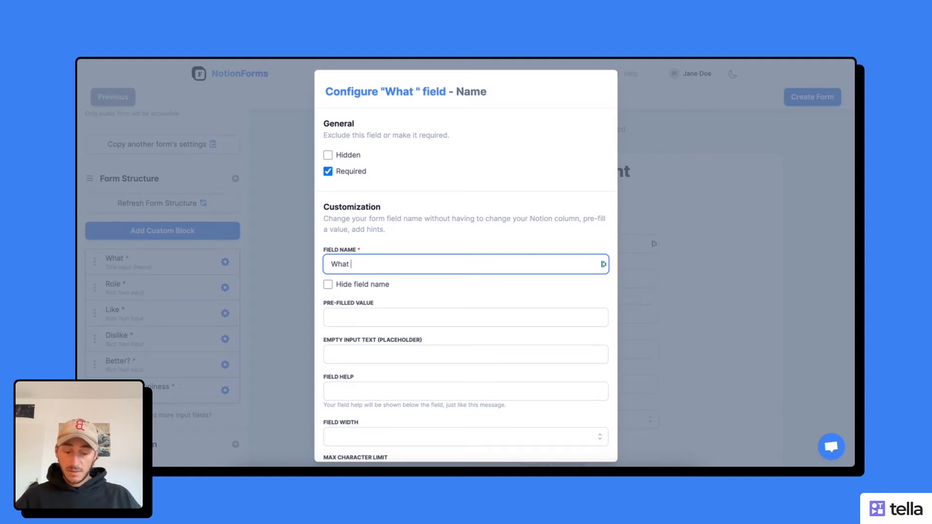
{"action": "type", "text": "is your name"}
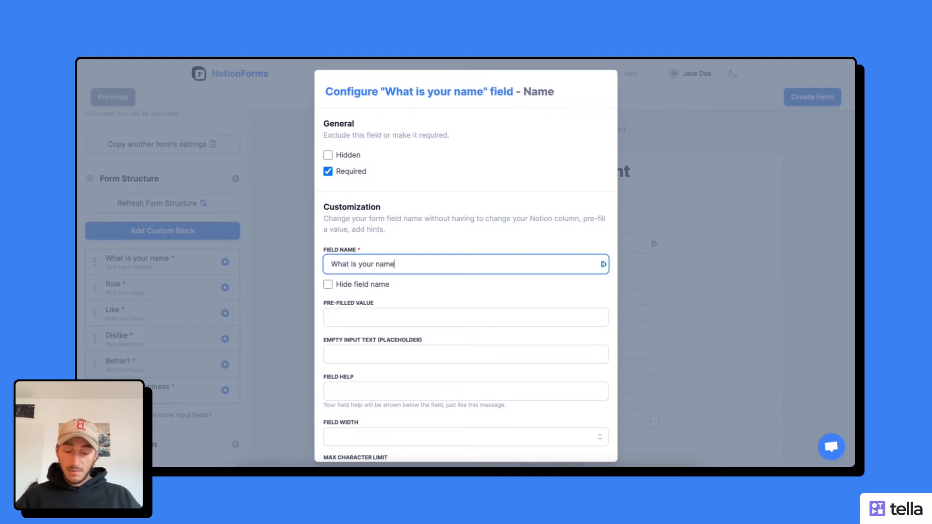
{"action": "type", "text": "?"}
{"action": "key", "text": "ctrl+a"}
{"action": "key", "text": "ctrl+c"}
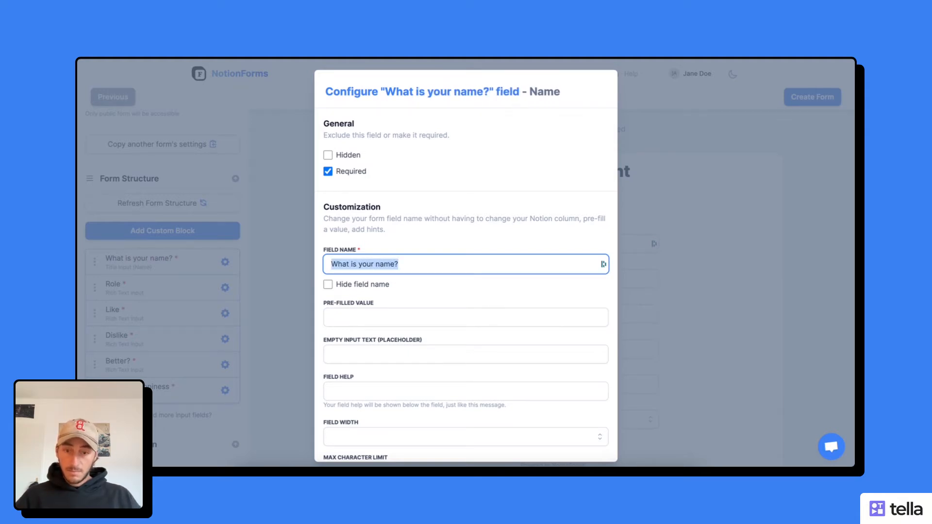
{"action": "left_click", "coordinate": [256, 308]}
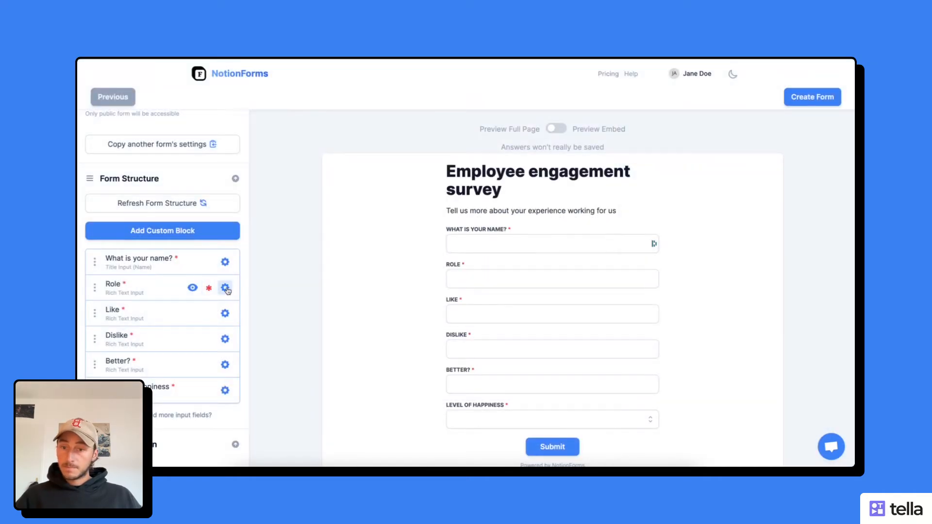
- Rename the Role field to "What is your role?" by adapting the copied name question, and close its settings
{"action": "left_click", "coordinate": [225, 288]}
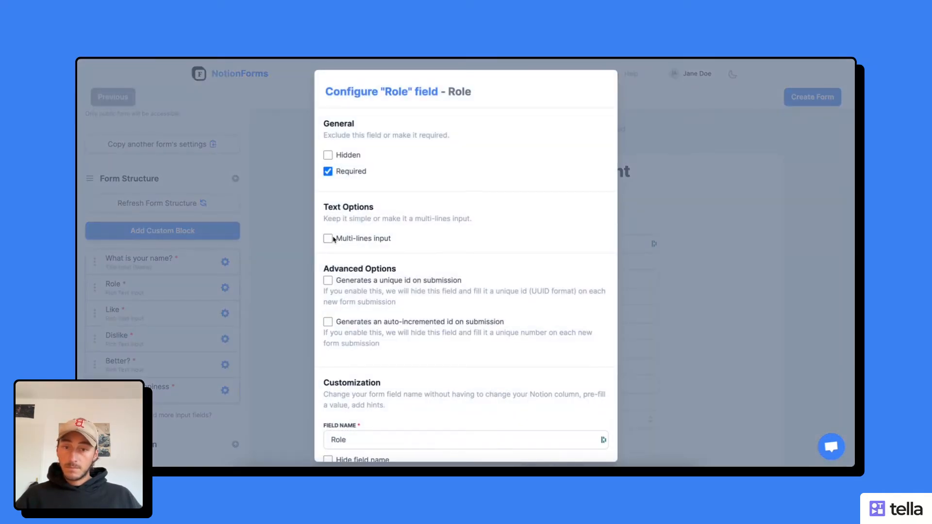
{"action": "scroll", "coordinate": [333, 239], "scroll_direction": "down", "scroll_amount": 3}
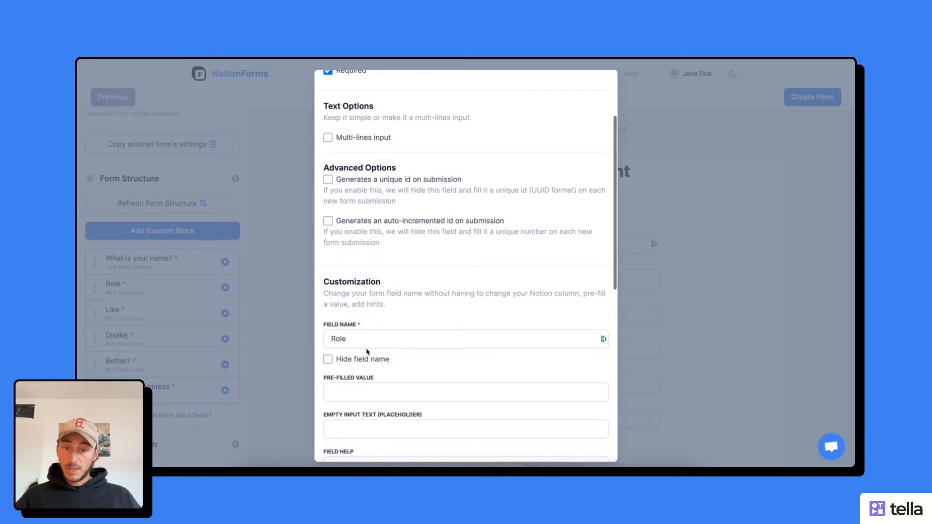
{"action": "left_click", "coordinate": [365, 338]}
{"action": "key", "text": "ctrl+a"}
{"action": "key", "text": "ctrl+v"}
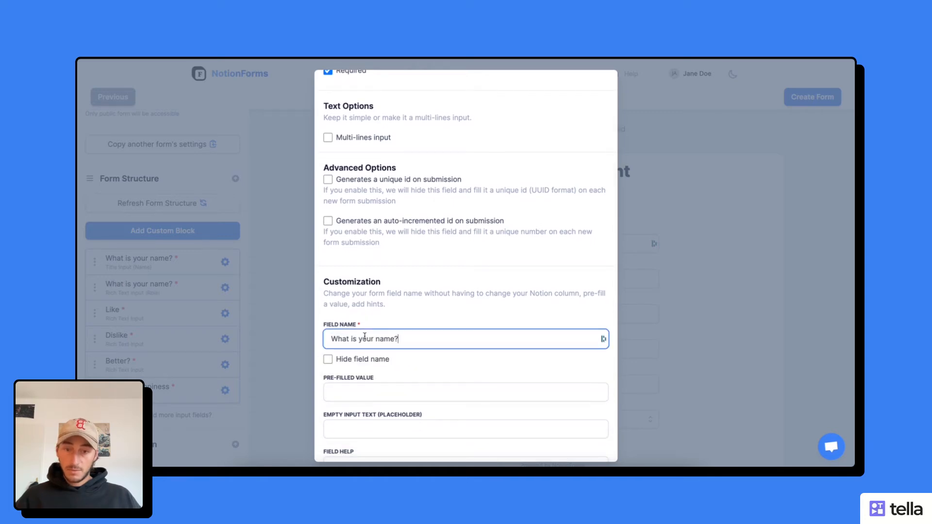
{"action": "left_click", "coordinate": [394, 339]}
{"action": "key", "text": "BackSpace"}
{"action": "key", "text": "BackSpace"}
{"action": "key", "text": "BackSpace"}
{"action": "key", "text": "BackSpace"}
{"action": "type", "text": "r"}
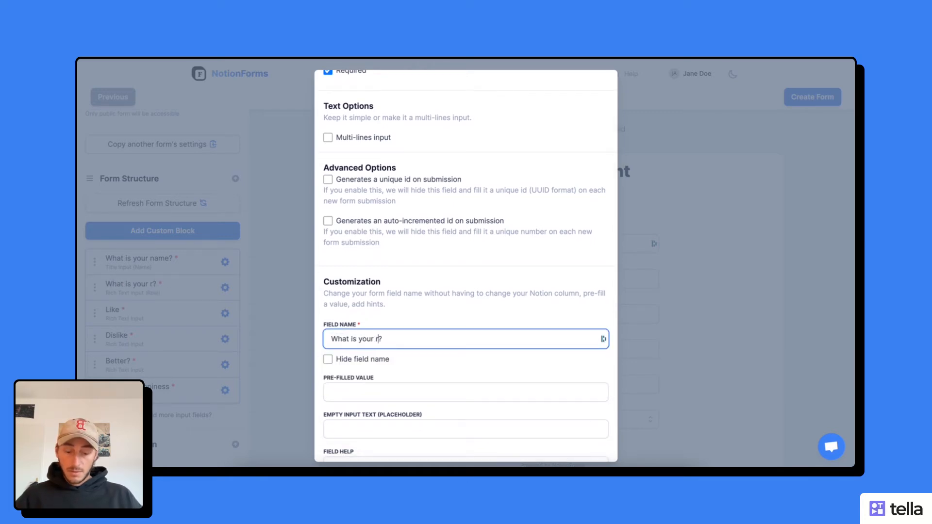
{"action": "type", "text": "ole"}
{"action": "left_click", "coordinate": [309, 307]}
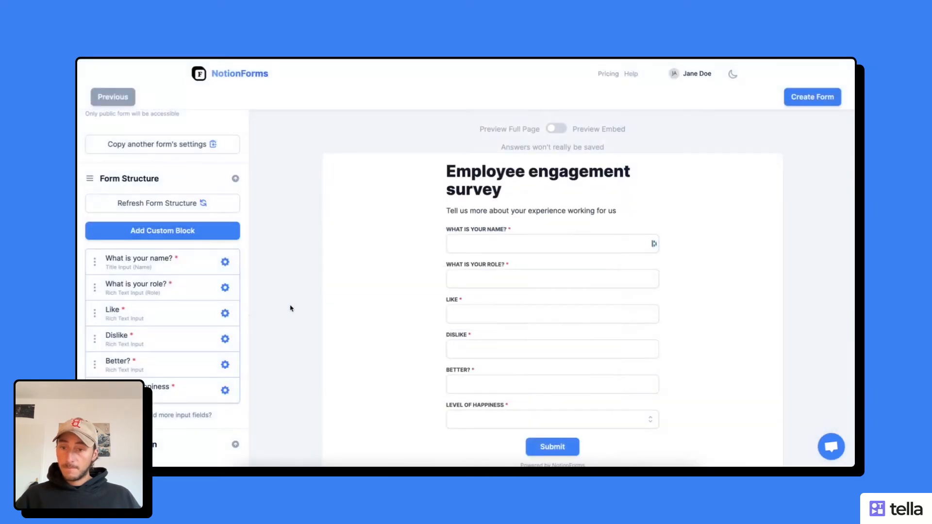
- Make the Like field a multi-lines input, rename it "What do you like about working for us?" and copy that text
{"action": "left_click", "coordinate": [225, 313]}
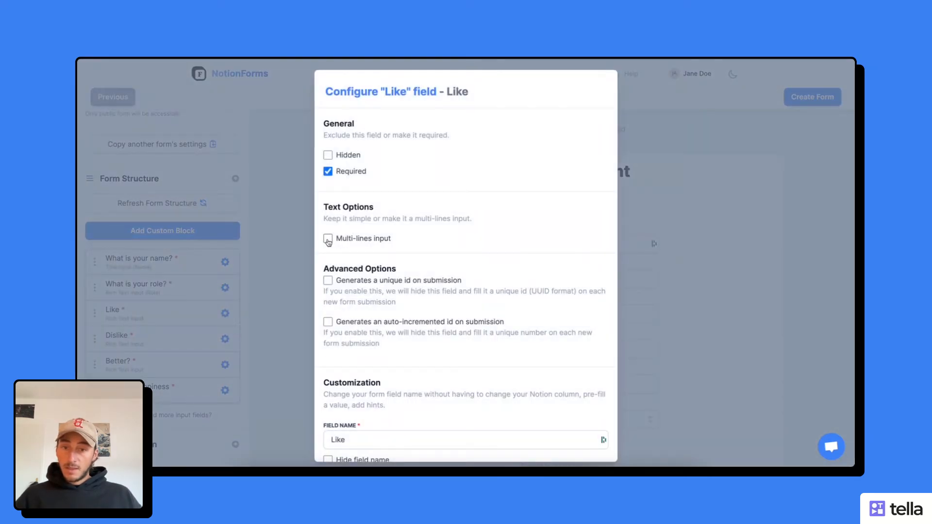
{"action": "left_click", "coordinate": [372, 240]}
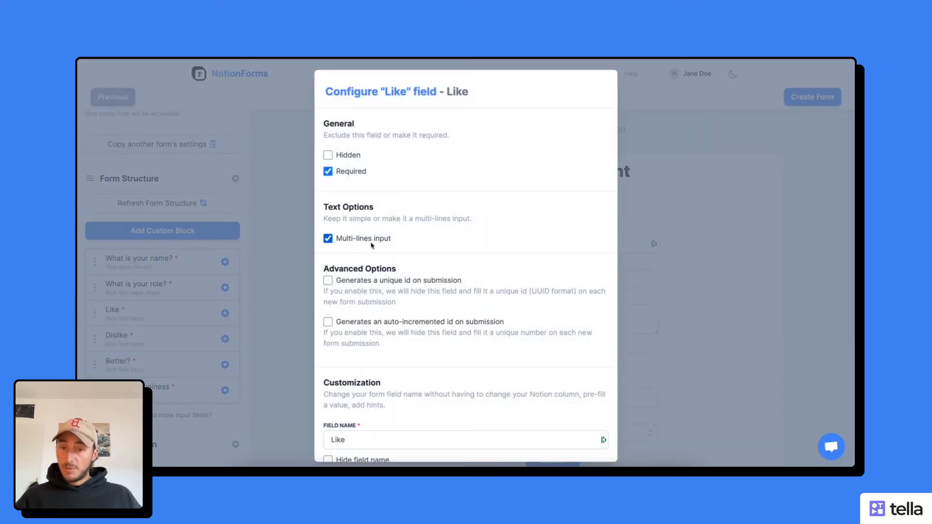
{"action": "scroll", "coordinate": [372, 245], "scroll_direction": "down", "scroll_amount": 4}
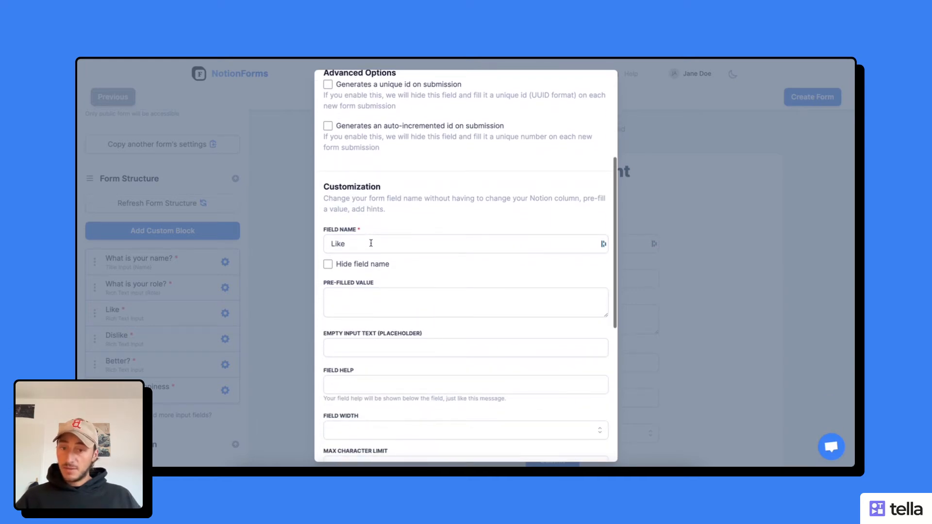
{"action": "double_click", "coordinate": [371, 243]}
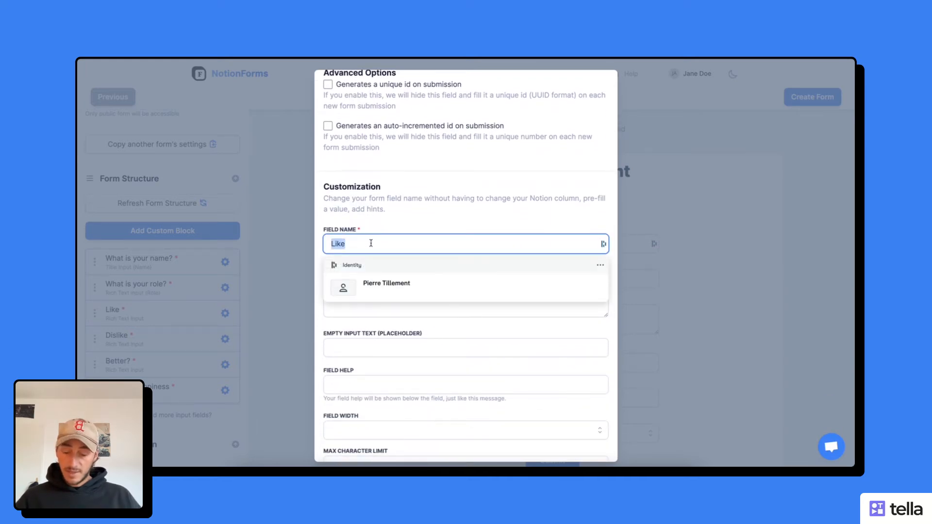
{"action": "type", "text": "What do"}
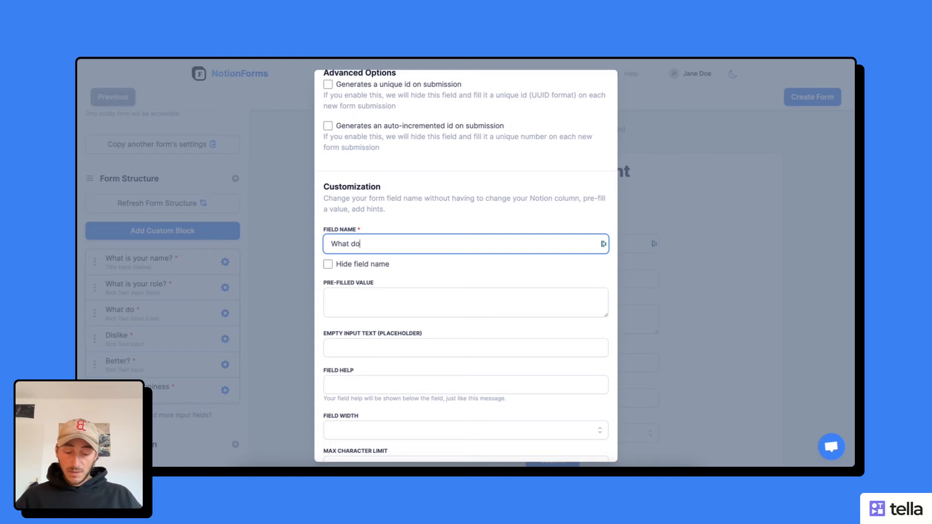
{"action": "type", "text": " t"}
{"action": "key", "text": "BackSpace"}
{"action": "type", "text": "you lik"}
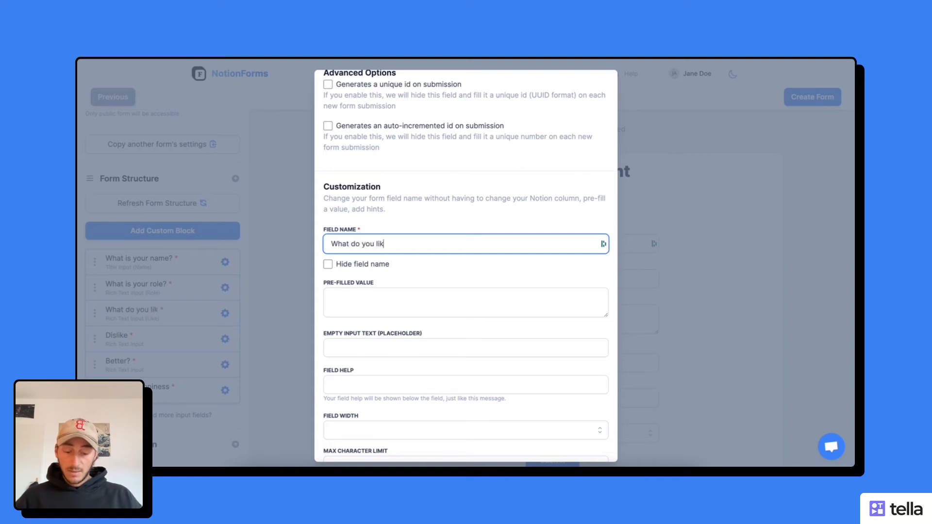
{"action": "type", "text": "e about working for us?"}
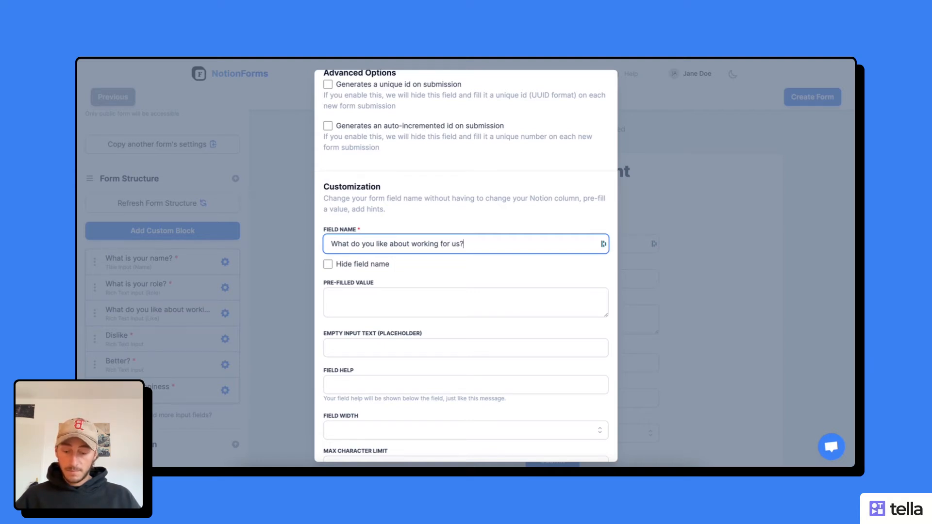
{"action": "key", "text": "ctrl+a"}
{"action": "key", "text": "ctrl+c"}
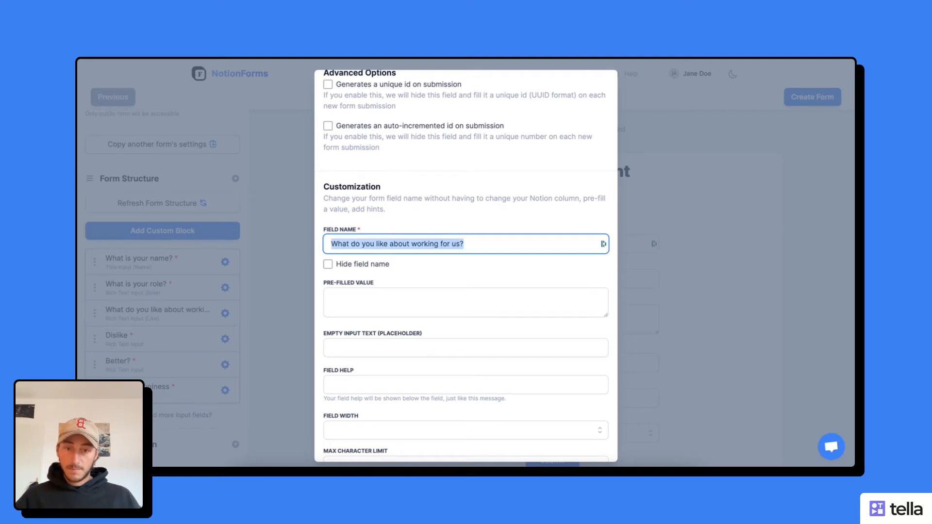
{"action": "left_click", "coordinate": [313, 254]}
- Make the Dislike field a multi-lines input and rename it "What do you dislike about working for us?" by adapting the copied question
{"action": "left_click", "coordinate": [225, 340]}
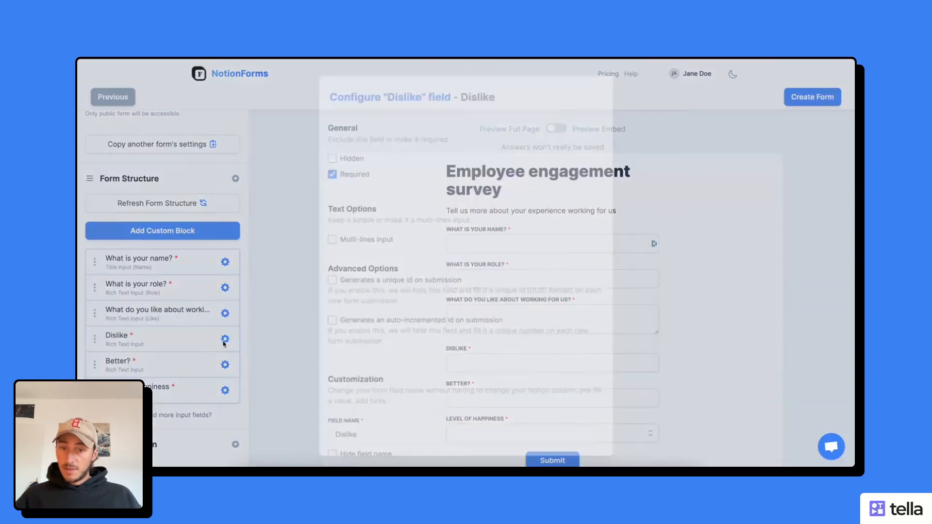
{"action": "left_click", "coordinate": [344, 239]}
{"action": "scroll", "coordinate": [366, 291], "scroll_direction": "down", "scroll_amount": 5}
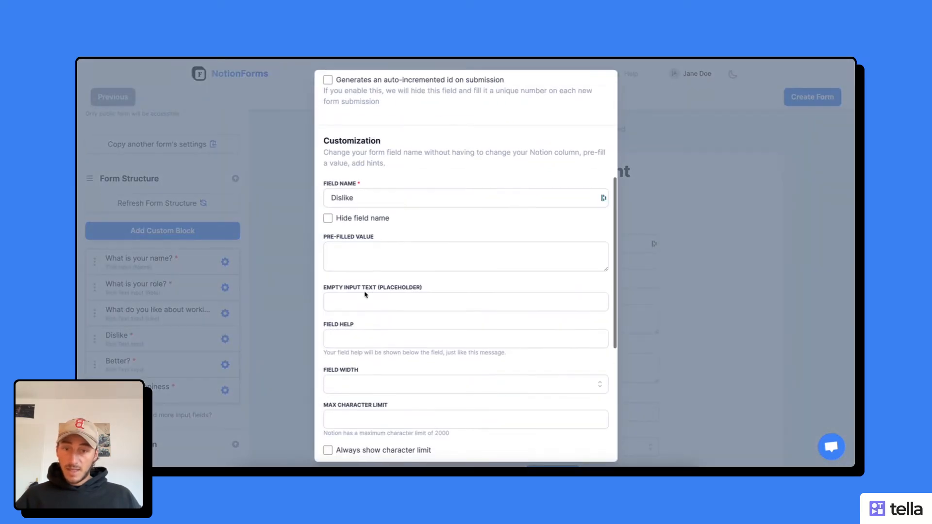
{"action": "left_click", "coordinate": [364, 197]}
{"action": "key", "text": "ctrl+a"}
{"action": "key", "text": "ctrl+v"}
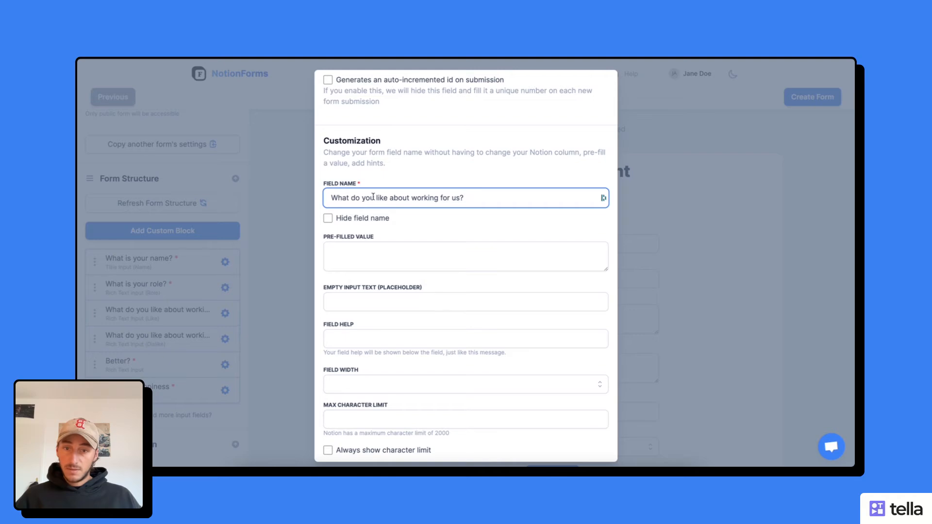
{"action": "left_click", "coordinate": [375, 198]}
{"action": "type", "text": "dis"}
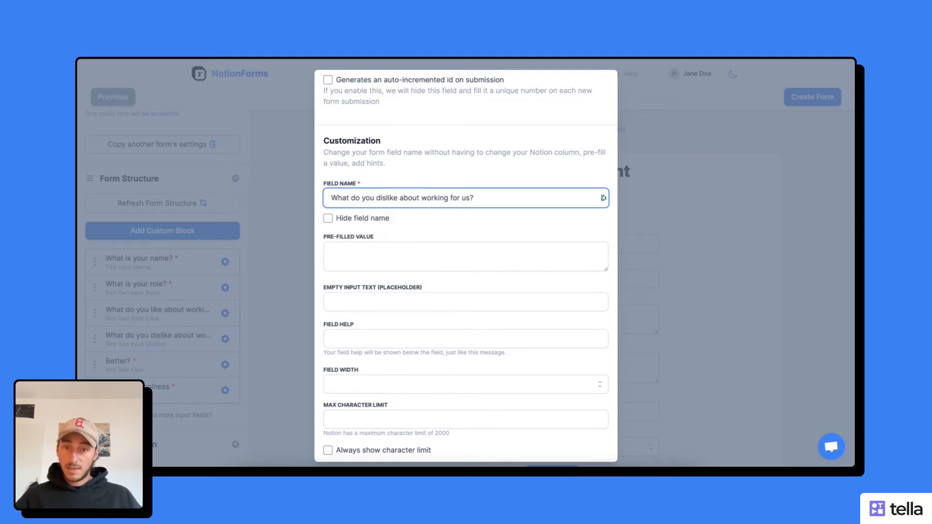
{"action": "left_click", "coordinate": [309, 252]}
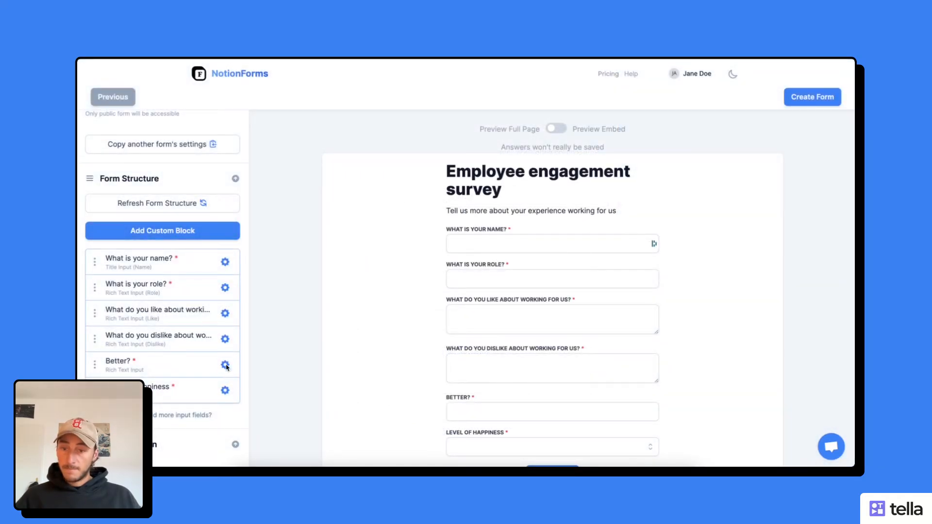
- Make the Better? field a multi-lines input and rename it "What could we do better?"
{"action": "left_click", "coordinate": [225, 365]}
{"action": "scroll", "coordinate": [352, 344], "scroll_direction": "down", "scroll_amount": 1}
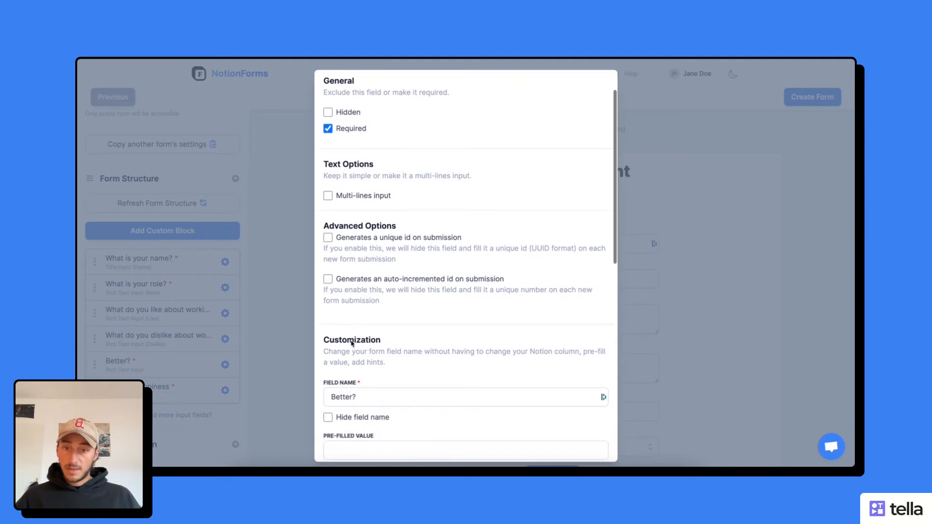
{"action": "left_click", "coordinate": [327, 195]}
{"action": "scroll", "coordinate": [342, 268], "scroll_direction": "down", "scroll_amount": 2}
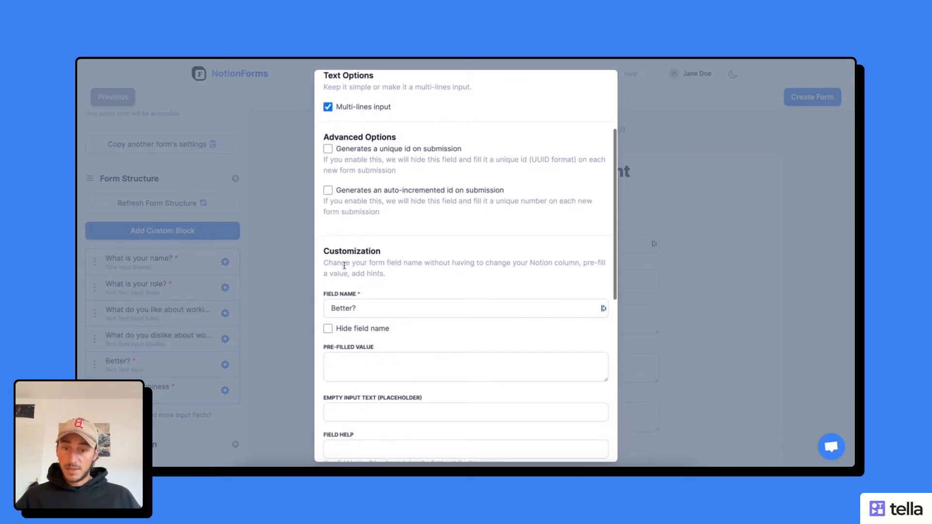
{"action": "left_click", "coordinate": [337, 301]}
{"action": "key", "text": "BackSpace"}
{"action": "type", "text": "What "}
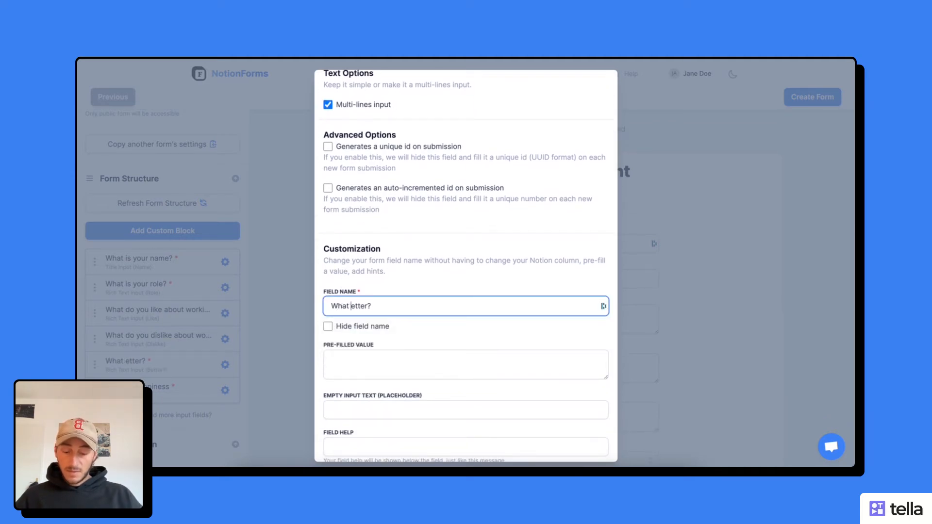
{"action": "type", "text": "could we d"}
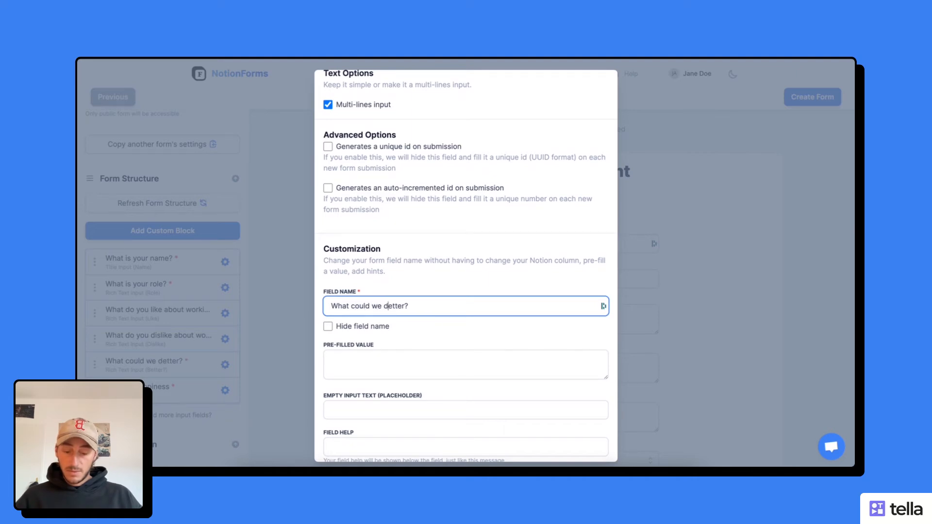
{"action": "type", "text": "o b"}
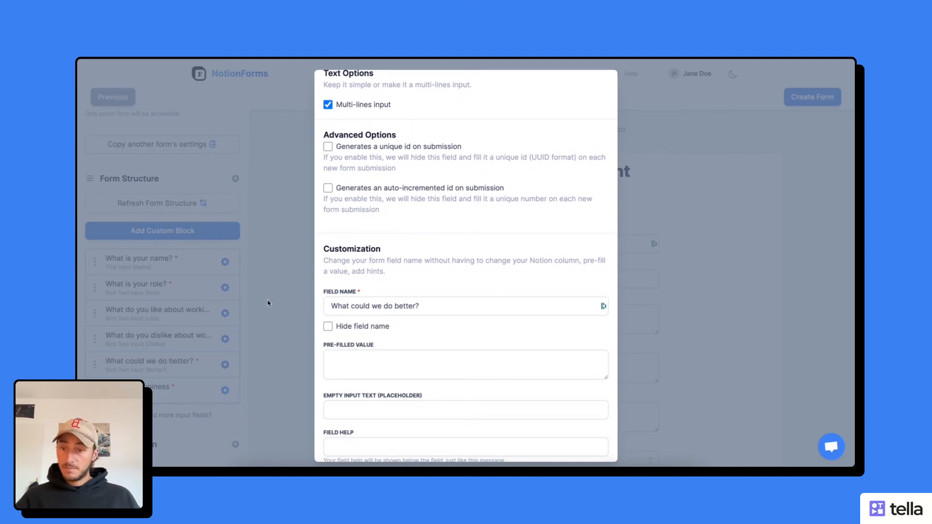
{"action": "left_click", "coordinate": [269, 304]}
- Rename the Level of happiness field to "What is your level of happiness?" and close its settings
{"action": "left_click", "coordinate": [224, 390]}
{"action": "scroll", "coordinate": [356, 274], "scroll_direction": "down", "scroll_amount": 2}
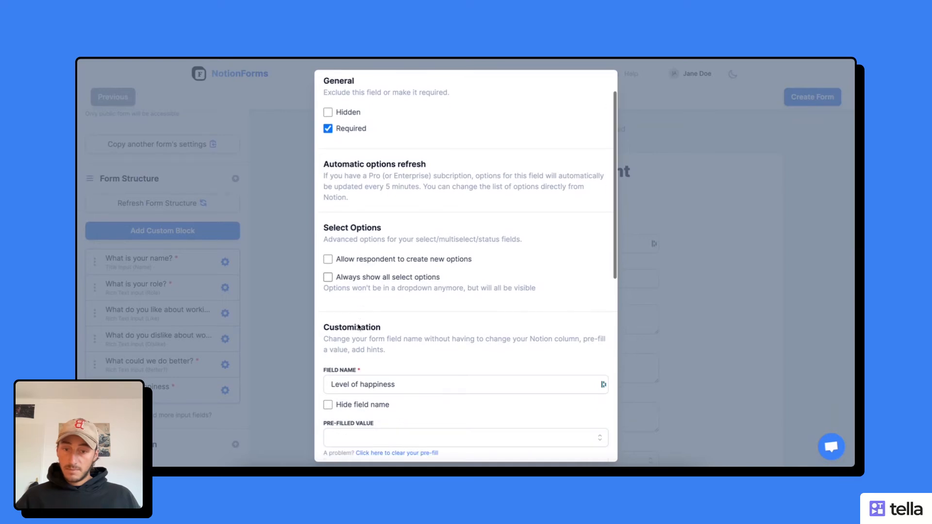
{"action": "left_click", "coordinate": [332, 373]}
{"action": "key", "text": "Delete"}
{"action": "type", "text": "What is "}
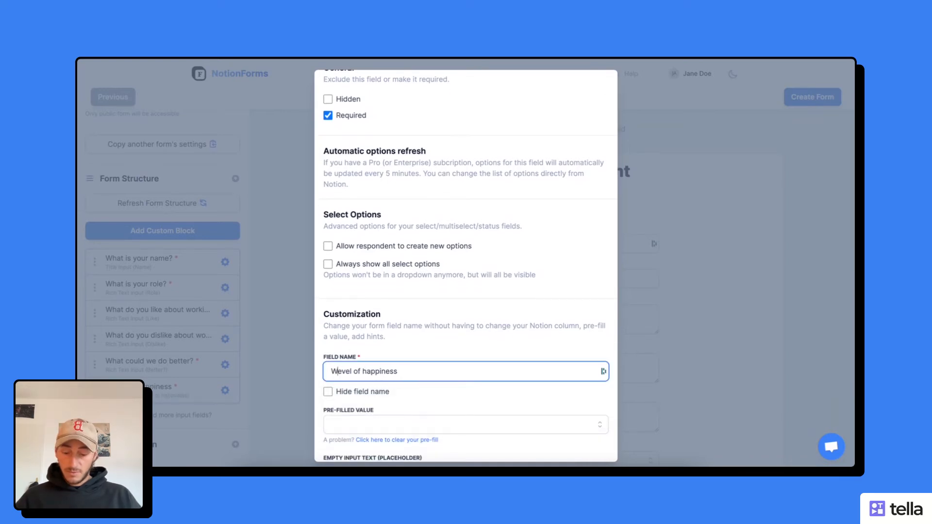
{"action": "type", "text": "your l"}
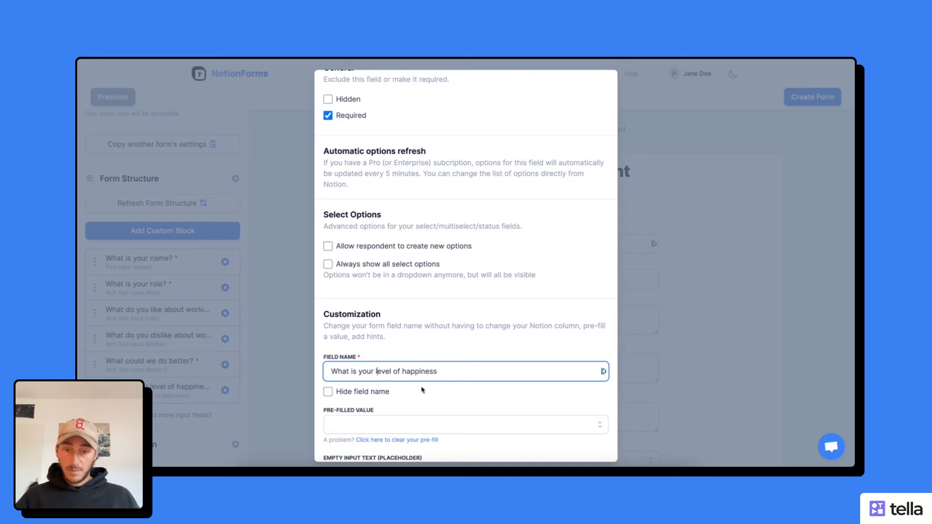
{"action": "type", "text": "?"}
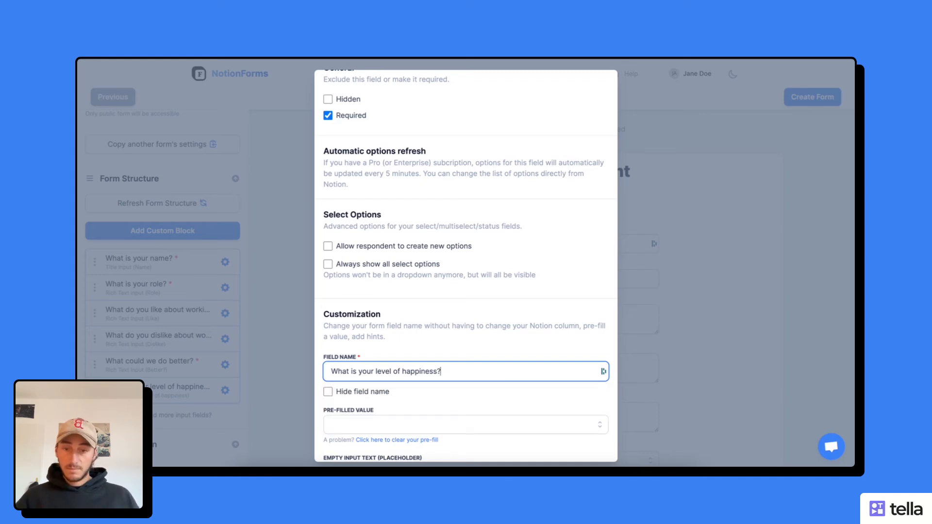
{"action": "left_click", "coordinate": [311, 239]}
- Create the form and open its public link, notionforms.io/forms/employee-engagement-survey, in a new browser tab
{"action": "scroll", "coordinate": [185, 315], "scroll_direction": "down", "scroll_amount": 3}
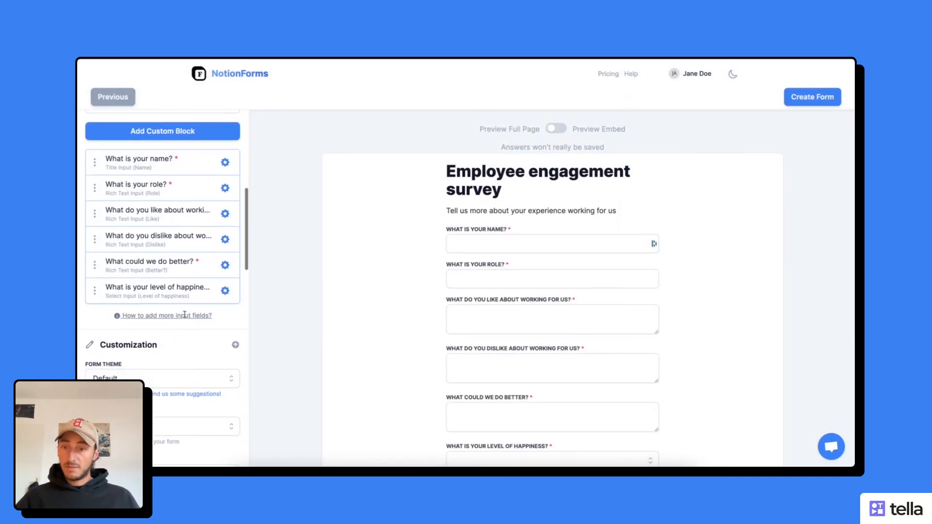
{"action": "scroll", "coordinate": [185, 286], "scroll_direction": "down", "scroll_amount": 3}
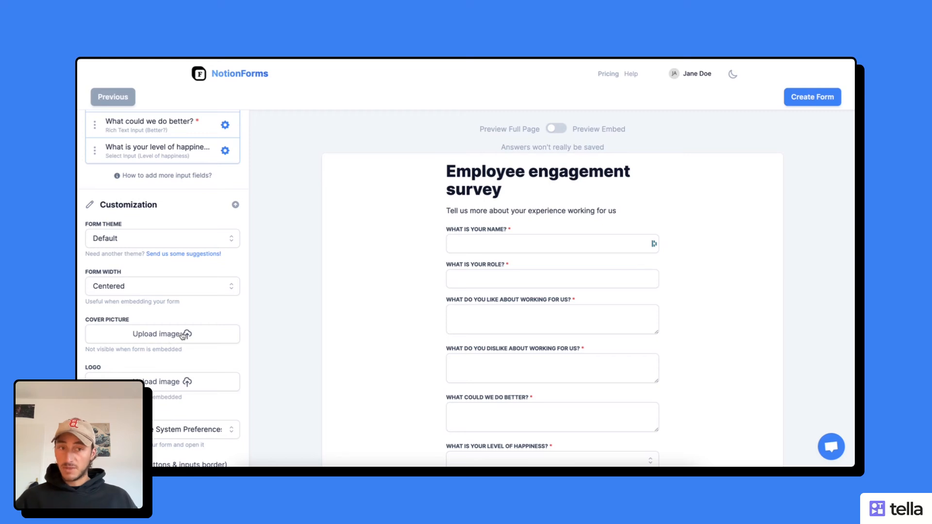
{"action": "left_click", "coordinate": [795, 99]}
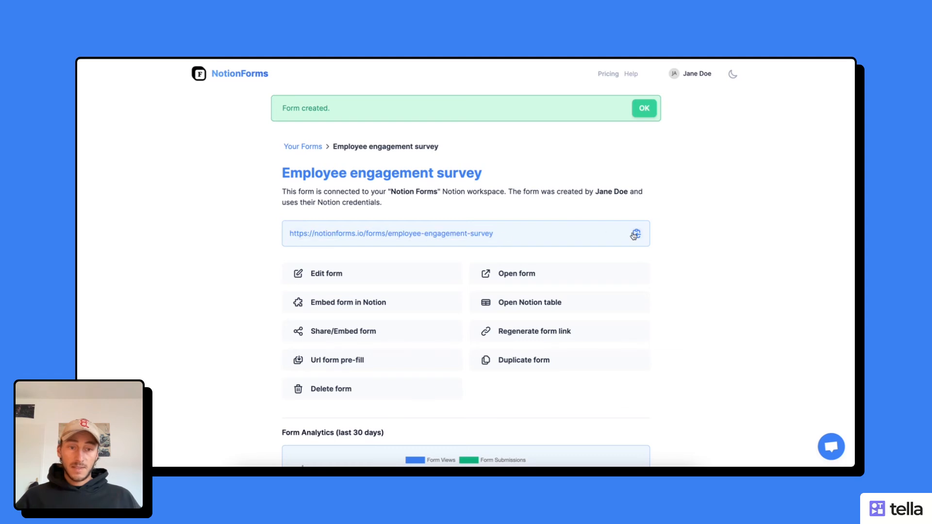
{"action": "key", "text": "super+t"}
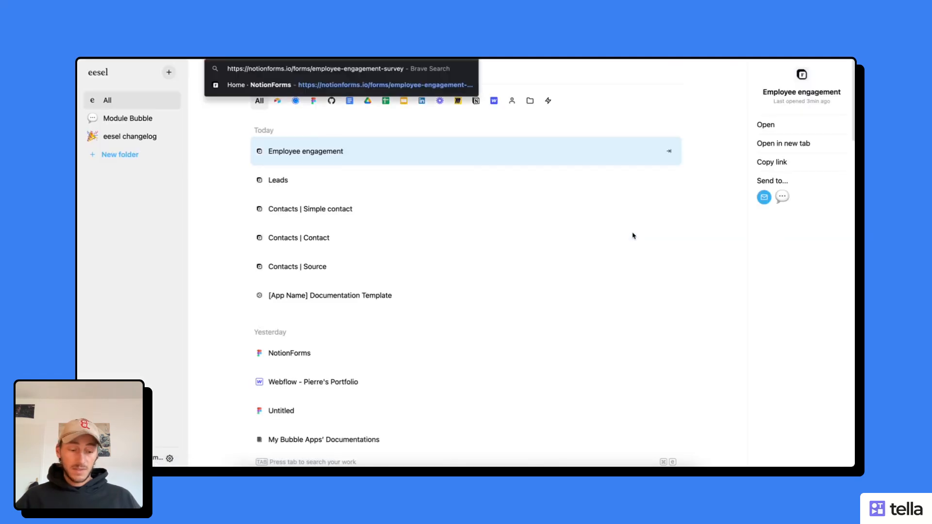
{"action": "key", "text": "Return"}
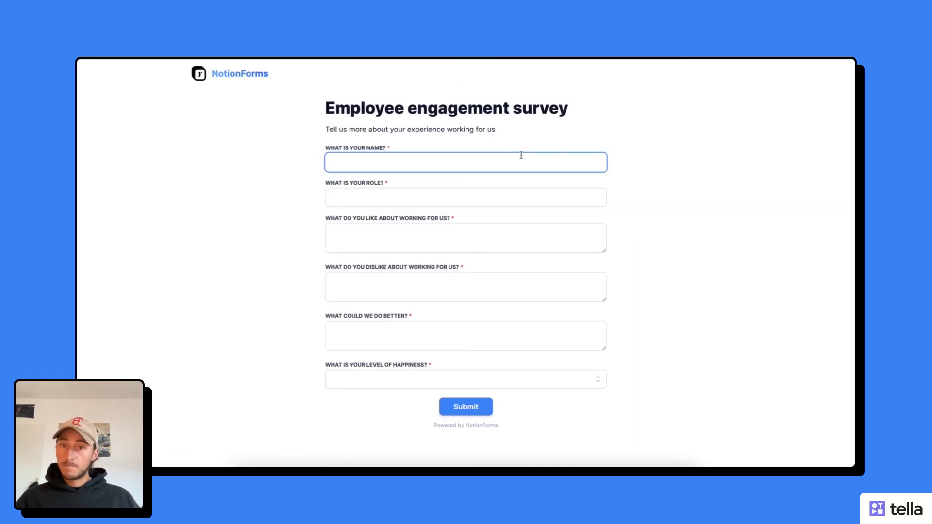
- Fill in the respondent's name and enter "Software engineer" as the role in the survey
{"action": "type", "text": "Pierre"}
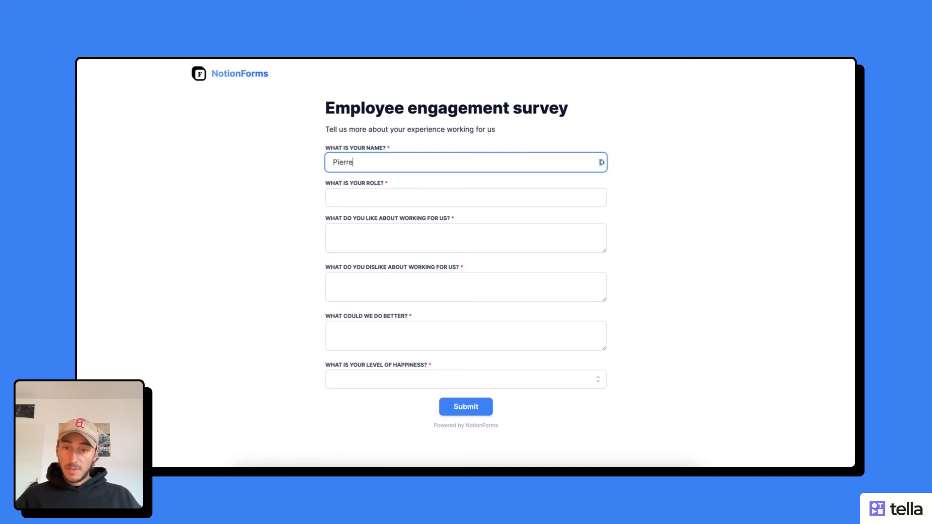
{"action": "left_click", "coordinate": [475, 197]}
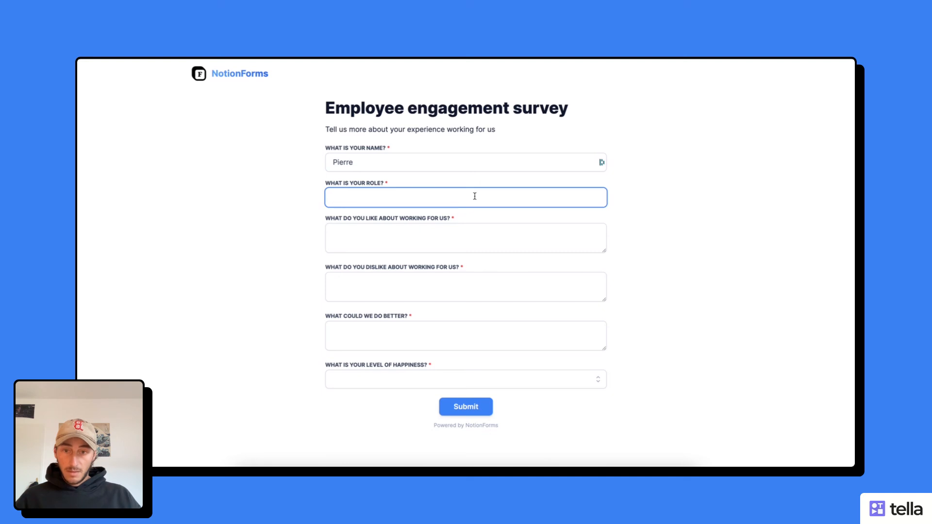
{"action": "type", "text": "Softwa"}
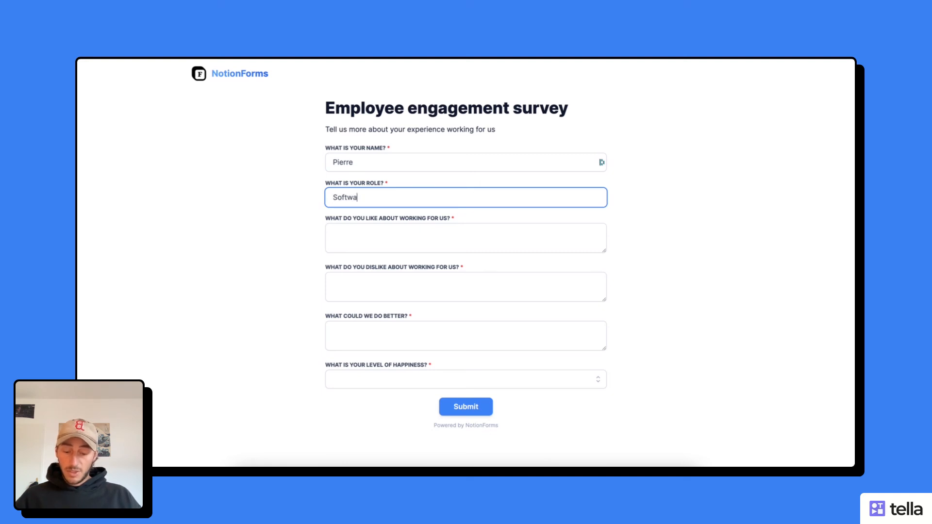
{"action": "type", "text": "re engineer"}
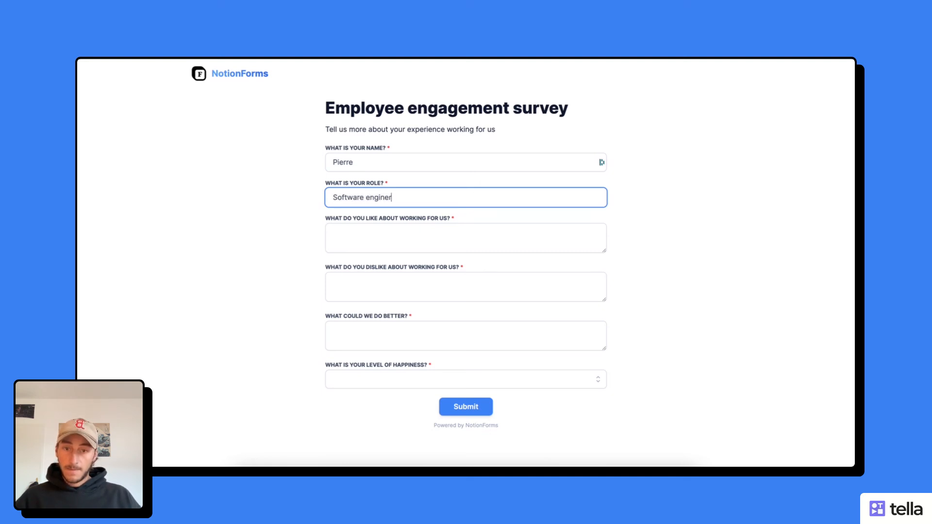
{"action": "key", "text": "BackSpace"}
{"action": "type", "text": "er"}
- Answer the question about what you like about working for us with "I have a great team"
{"action": "left_click", "coordinate": [479, 238]}
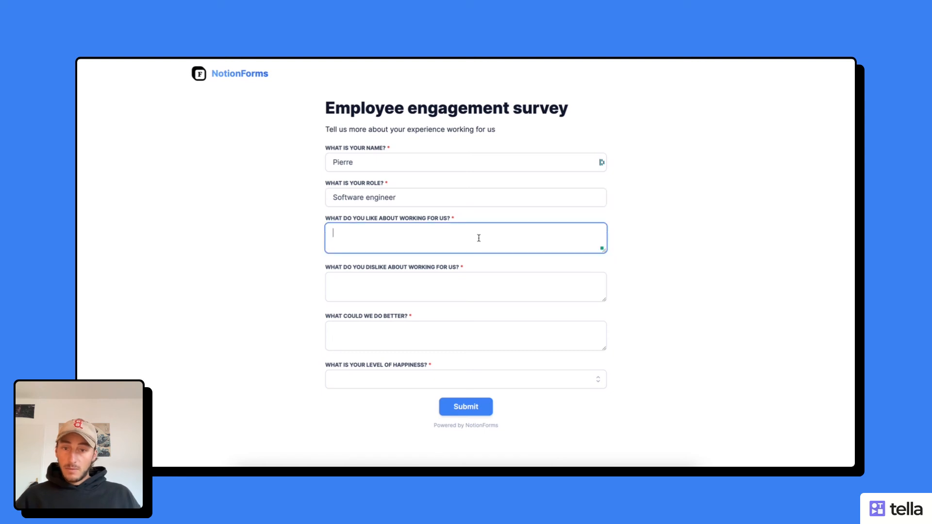
{"action": "type", "text": "Gr"}
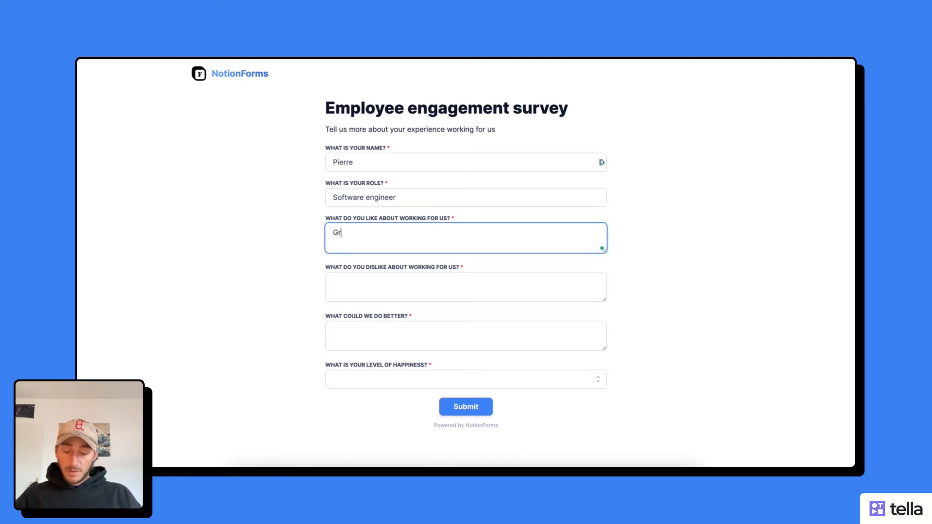
{"action": "type", "text": "eat"}
{"action": "key", "text": "BackSpace"}
{"action": "key", "text": "BackSpace"}
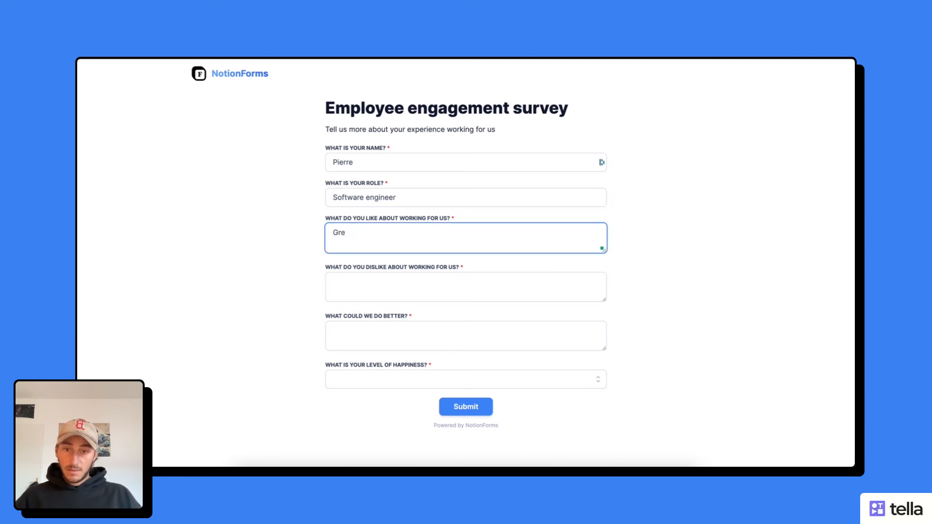
{"action": "key", "text": "BackSpace"}
{"action": "type", "text": "I hav"}
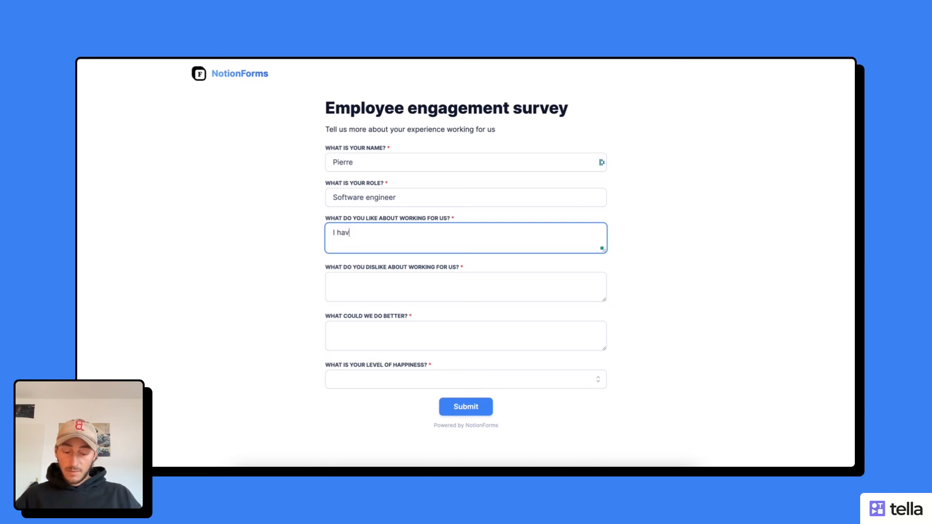
{"action": "type", "text": "e a great team"}
- Answer the dislike question with "The long hours" and the what-could-we-do-better question with "More activities outside work"
{"action": "left_click", "coordinate": [466, 275]}
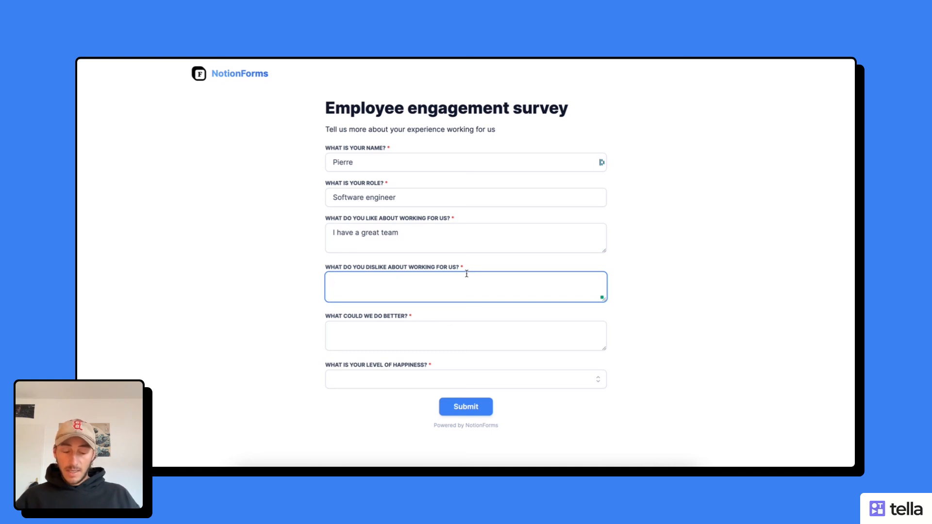
{"action": "type", "text": "Th"}
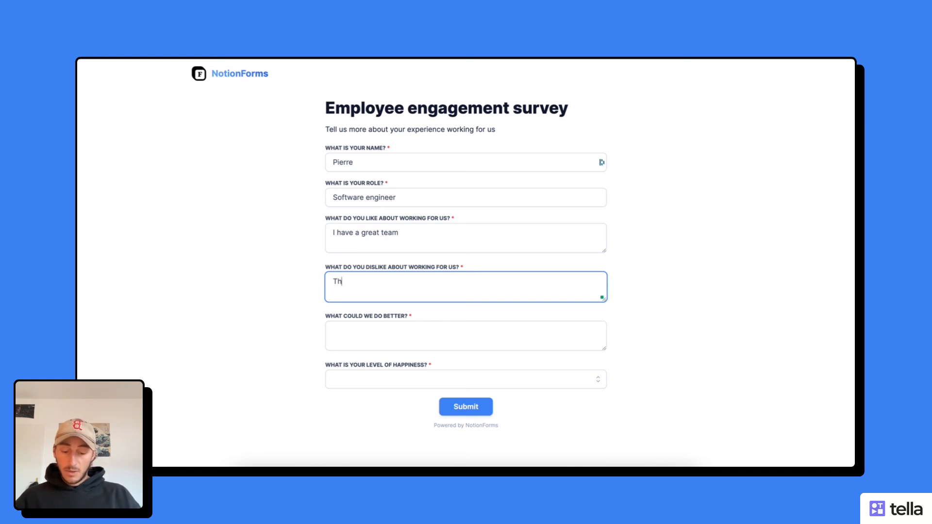
{"action": "type", "text": "e long "}
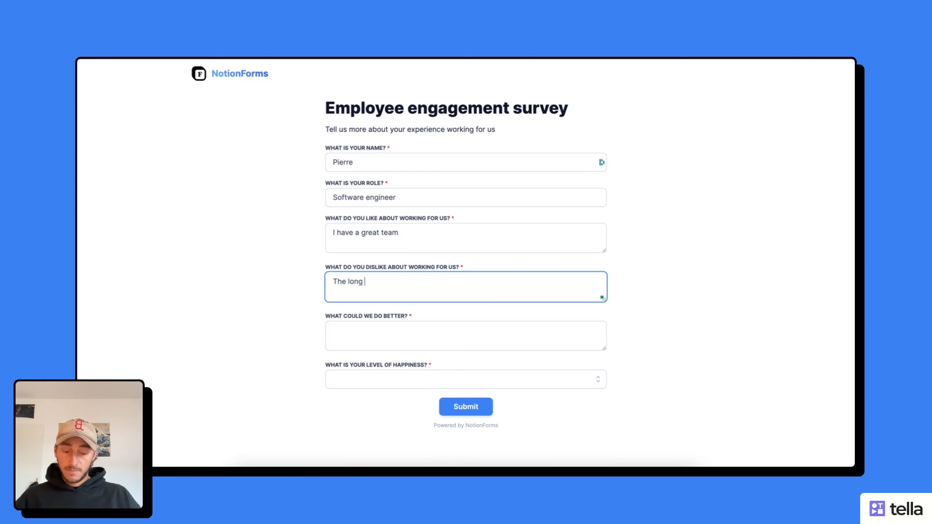
{"action": "type", "text": "hours"}
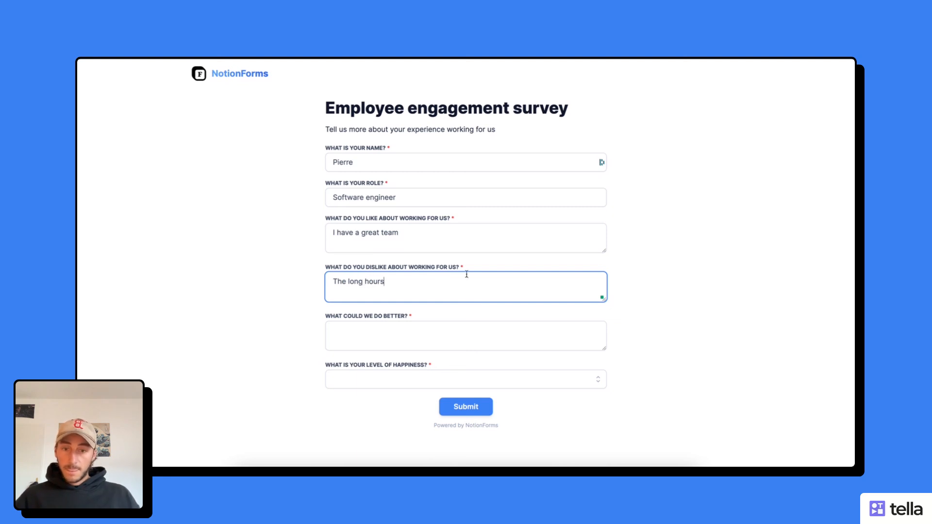
{"action": "left_click", "coordinate": [440, 335]}
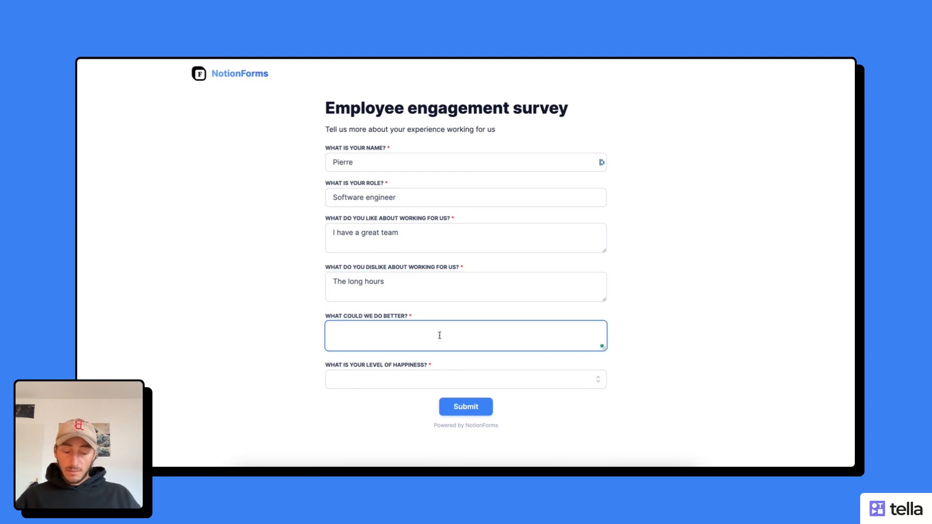
{"action": "type", "text": "More activities outsid"}
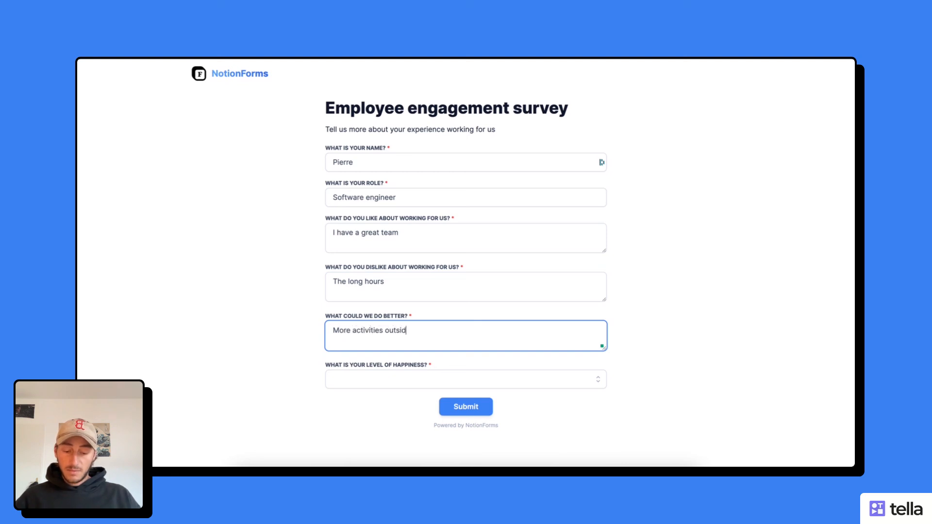
{"action": "type", "text": "e work"}
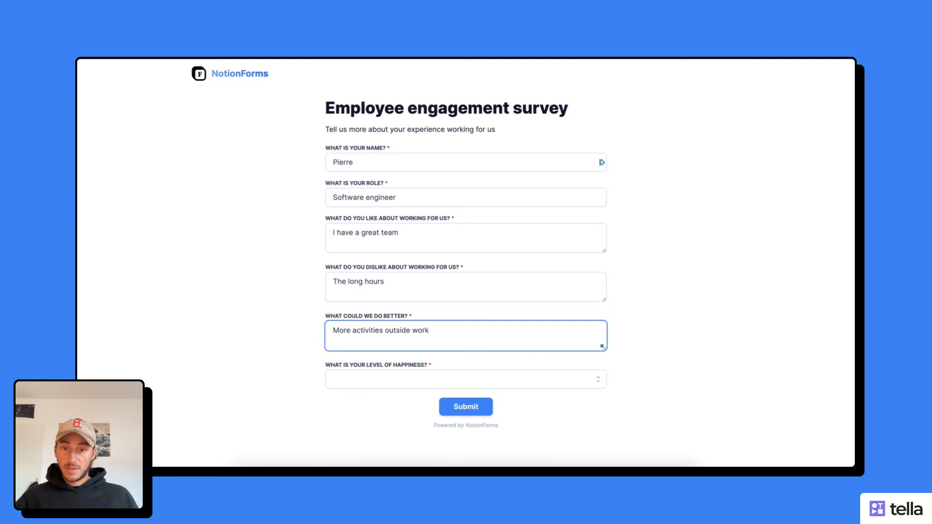
- Set the level of happiness to four stars and submit the survey response
{"action": "left_click", "coordinate": [433, 383]}
{"action": "scroll", "coordinate": [277, 392], "scroll_direction": "down", "scroll_amount": 1}
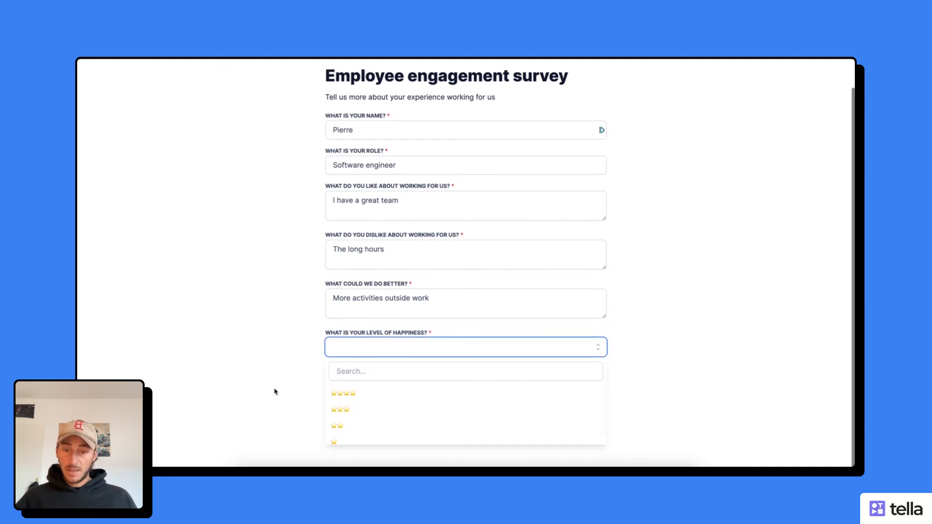
{"action": "scroll", "coordinate": [353, 411], "scroll_direction": "up", "scroll_amount": 1}
{"action": "left_click", "coordinate": [353, 411]}
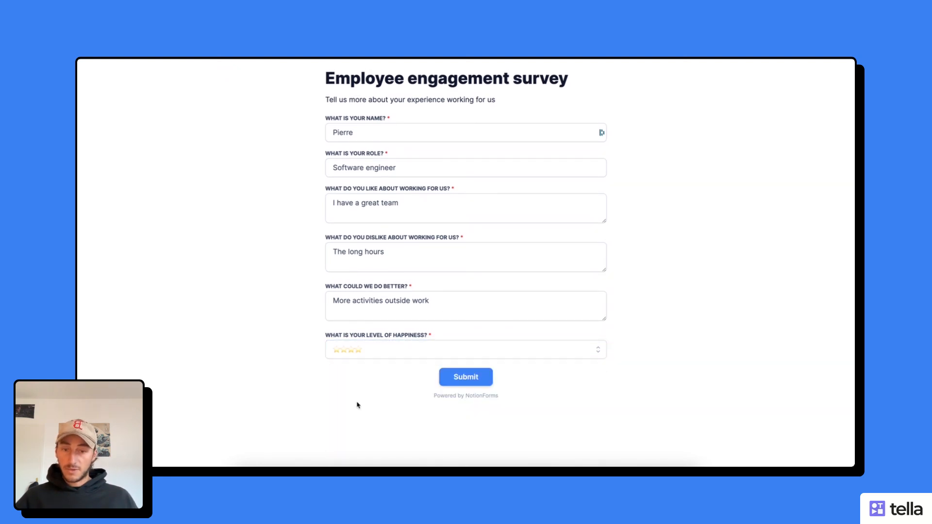
{"action": "left_click", "coordinate": [455, 372]}
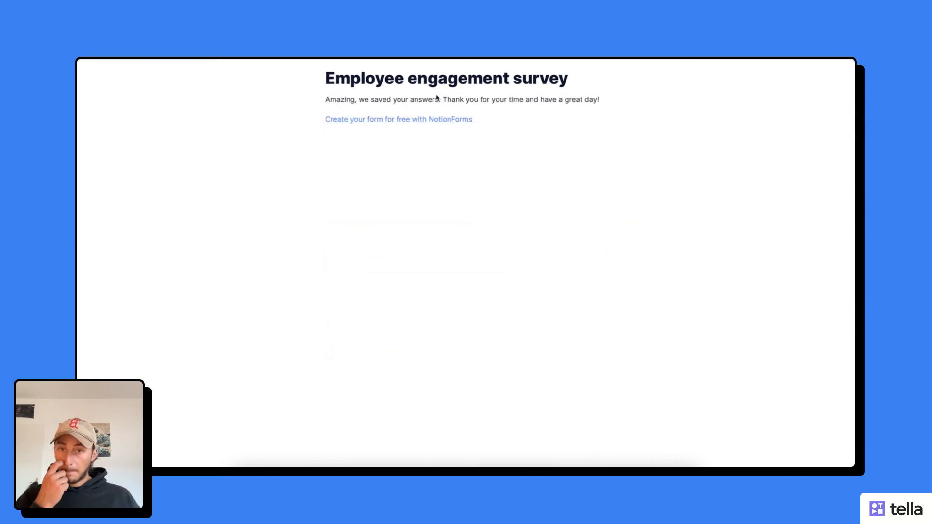